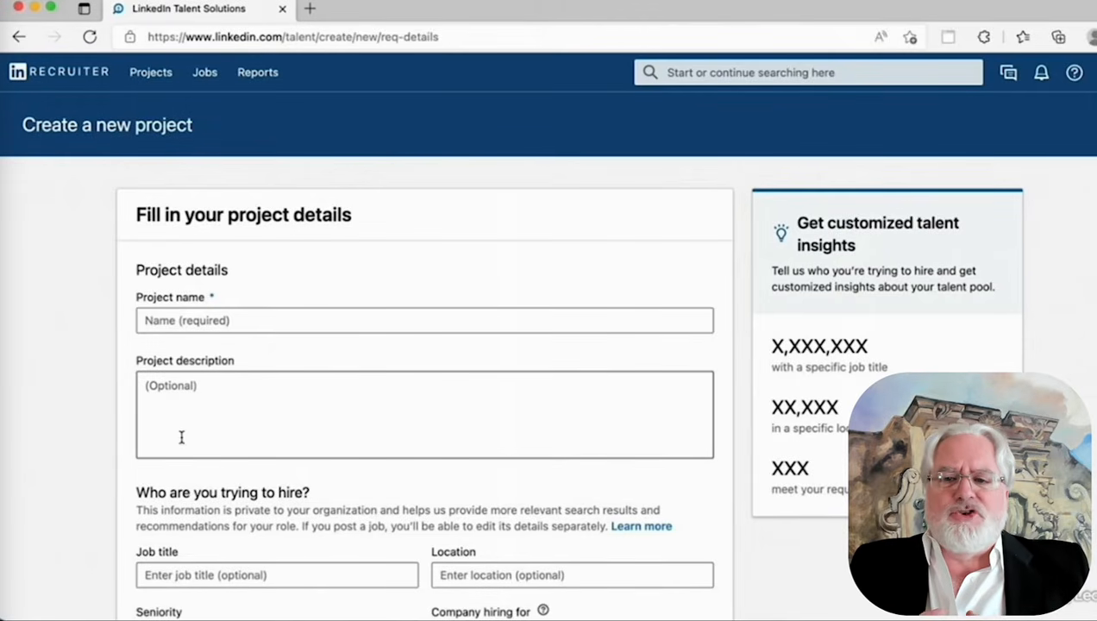
- Name the new project "Sales Manager - SF"
{"action": "left_click", "coordinate": [242, 316]}
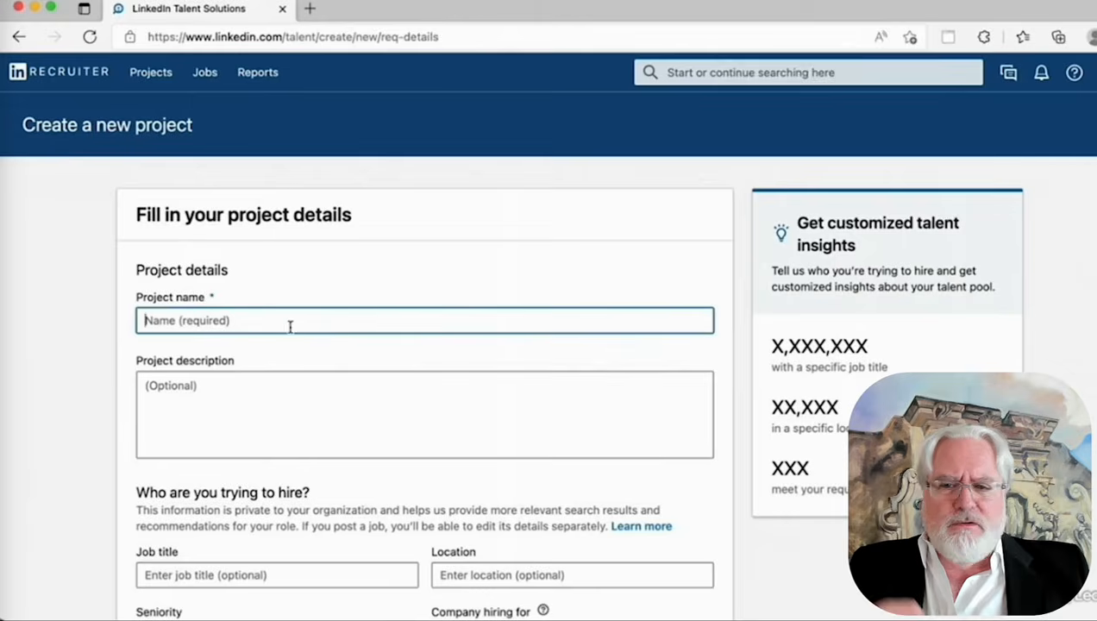
{"action": "type", "text": "Sales Ma"}
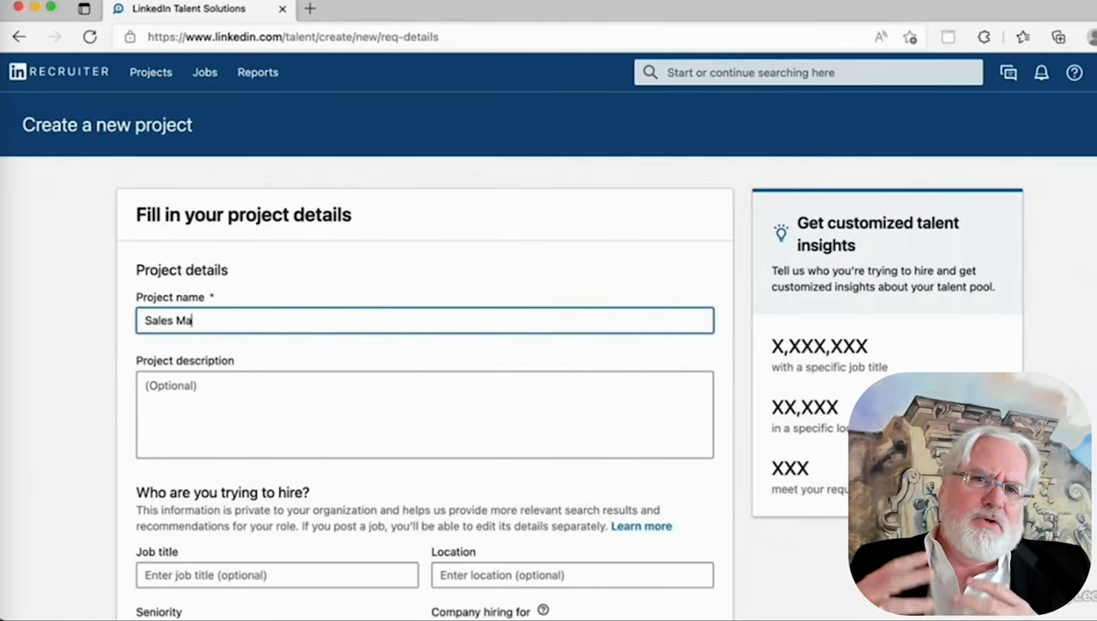
{"action": "type", "text": "nager - SF"}
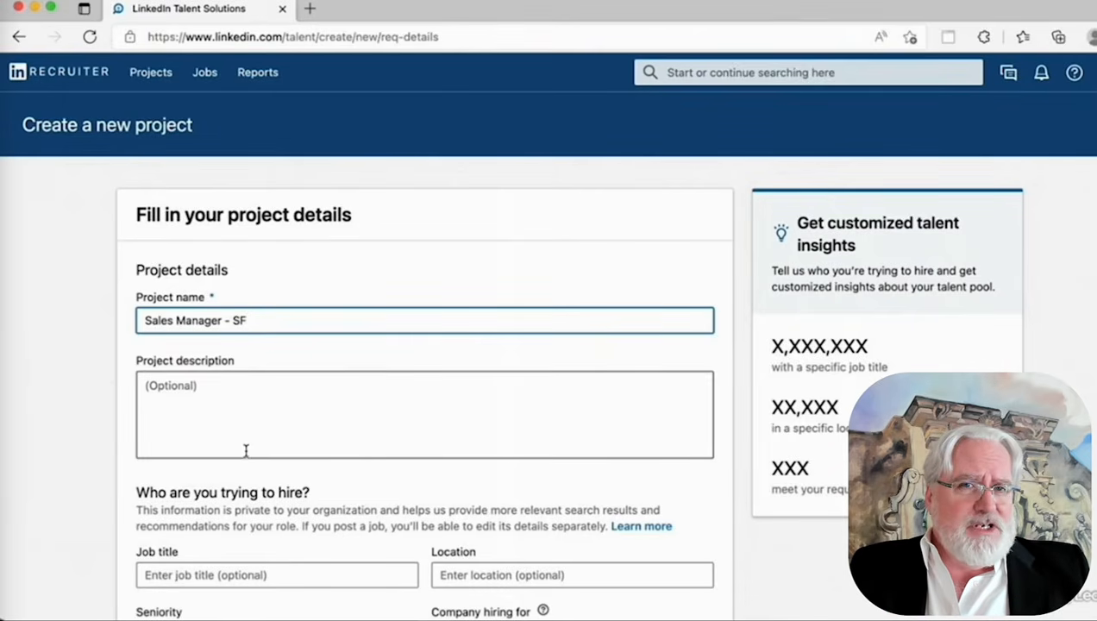
- Set the project's job title to Sales Manager and its location to San Francisco Bay Area
{"action": "scroll", "coordinate": [105, 495], "scroll_direction": "down", "scroll_amount": 5}
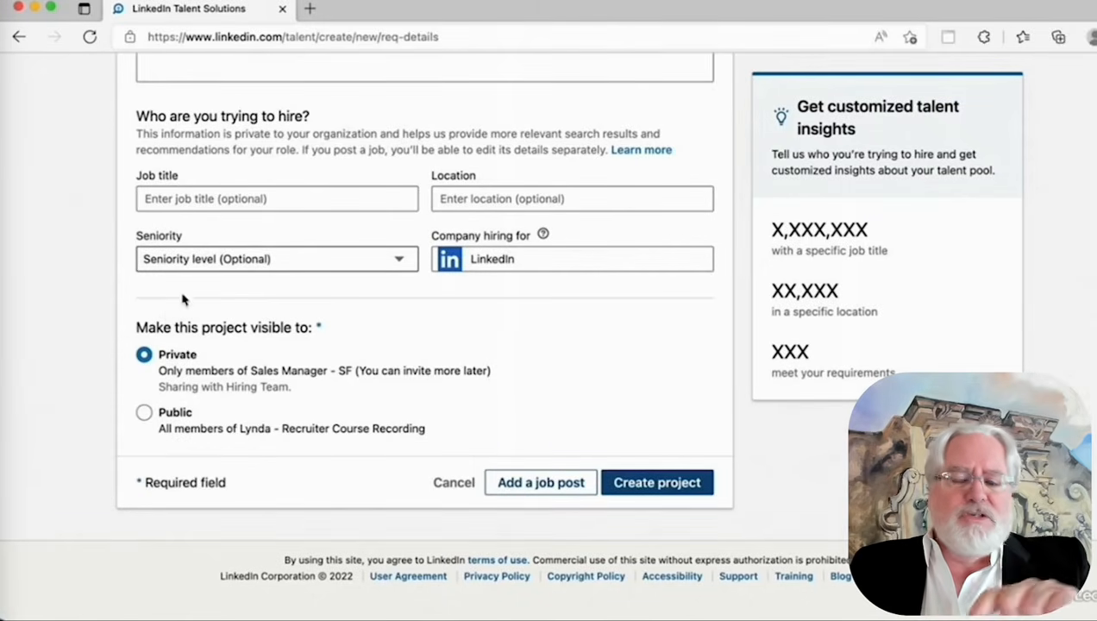
{"action": "left_click", "coordinate": [243, 198]}
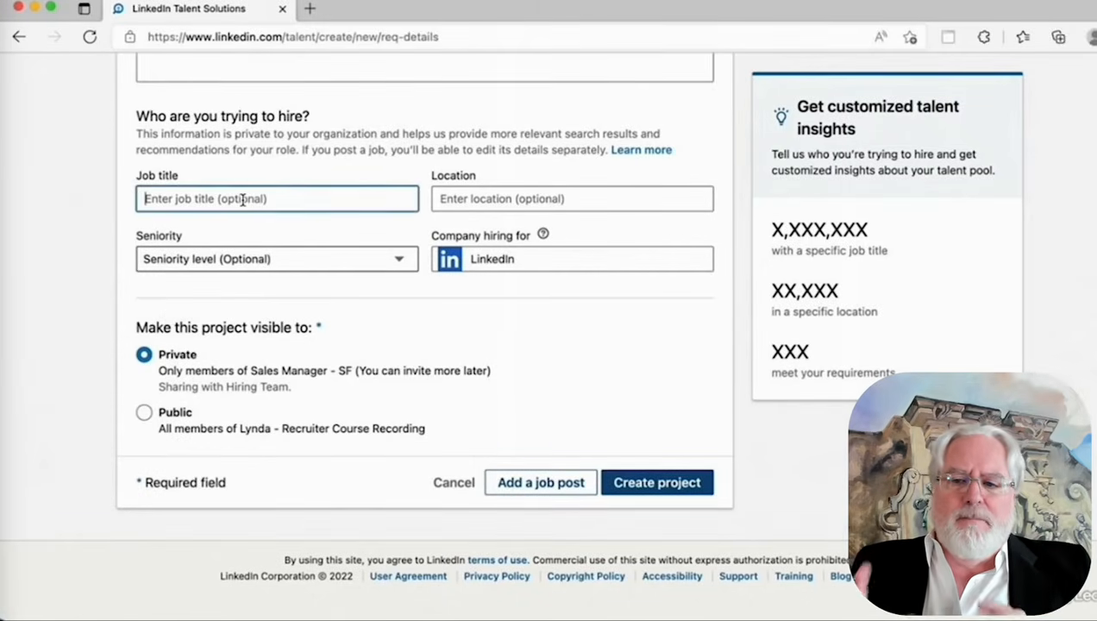
{"action": "type", "text": "Sales M"}
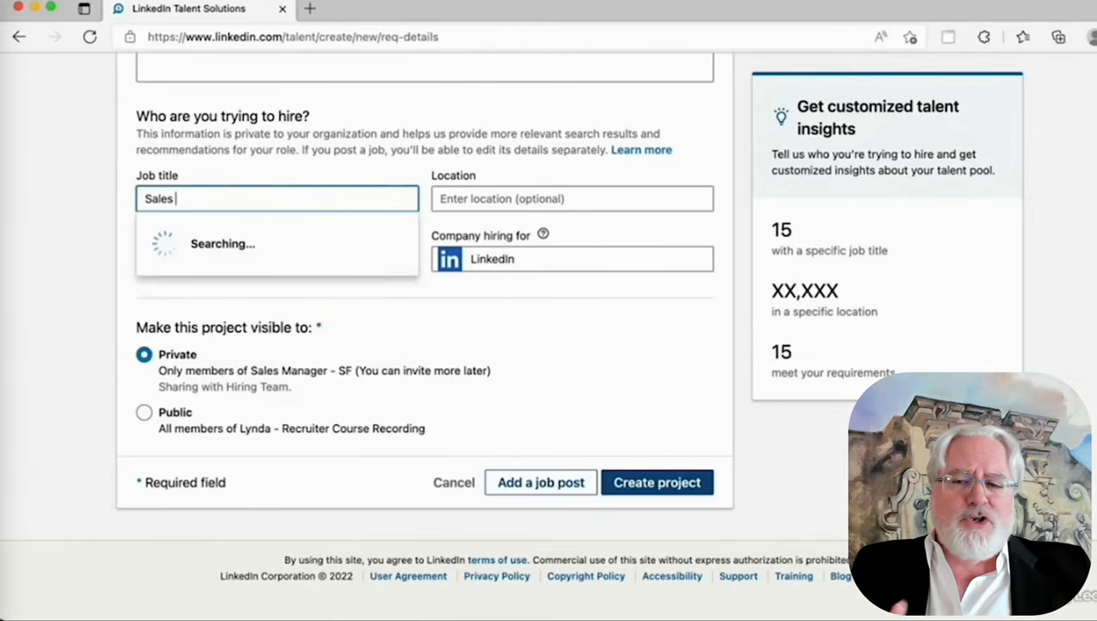
{"action": "type", "text": "a"}
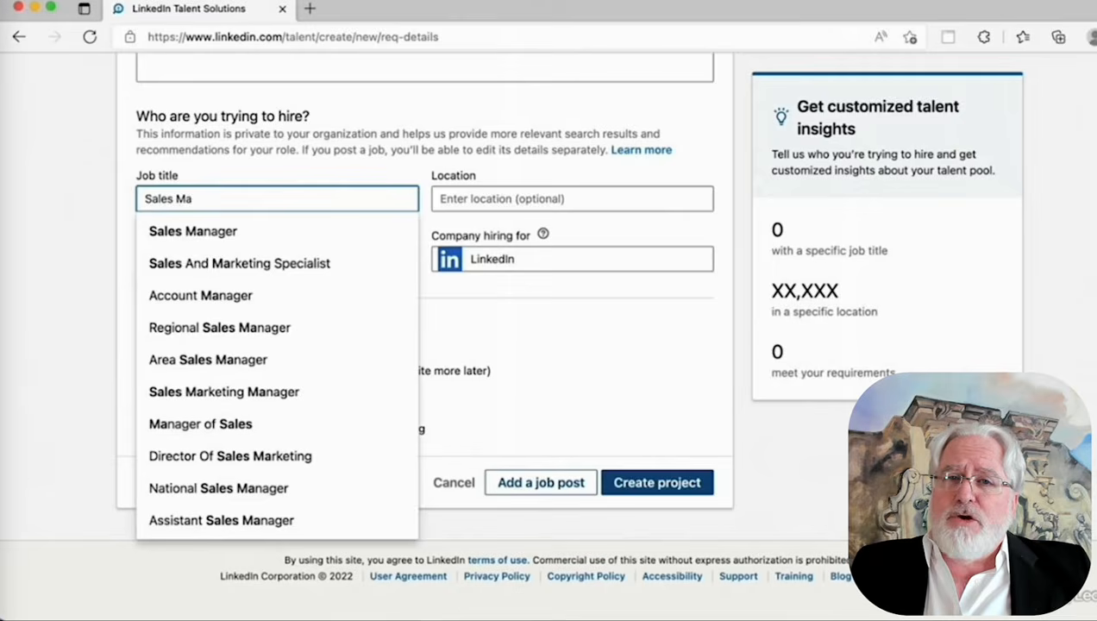
{"action": "left_click", "coordinate": [207, 234]}
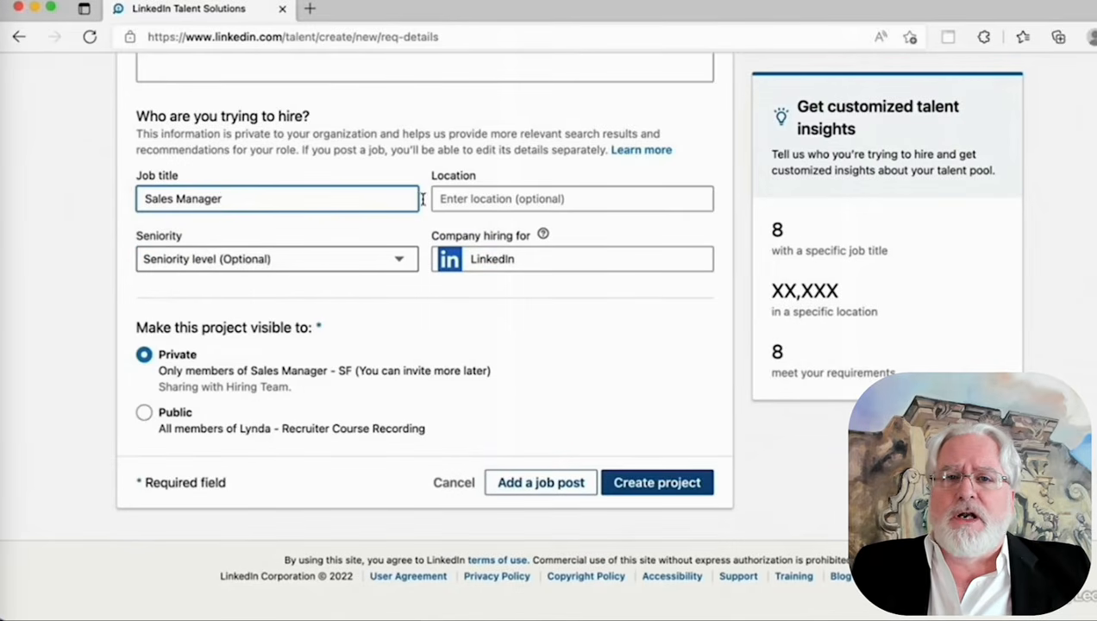
{"action": "left_click", "coordinate": [576, 198]}
{"action": "type", "text": "San Fra"}
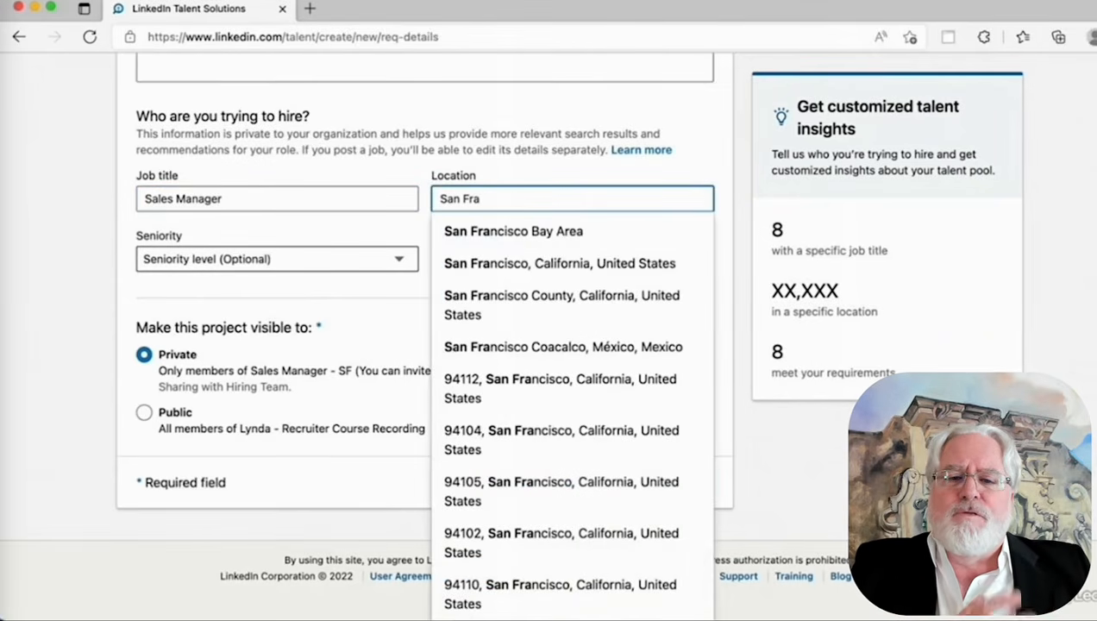
{"action": "left_click", "coordinate": [589, 239]}
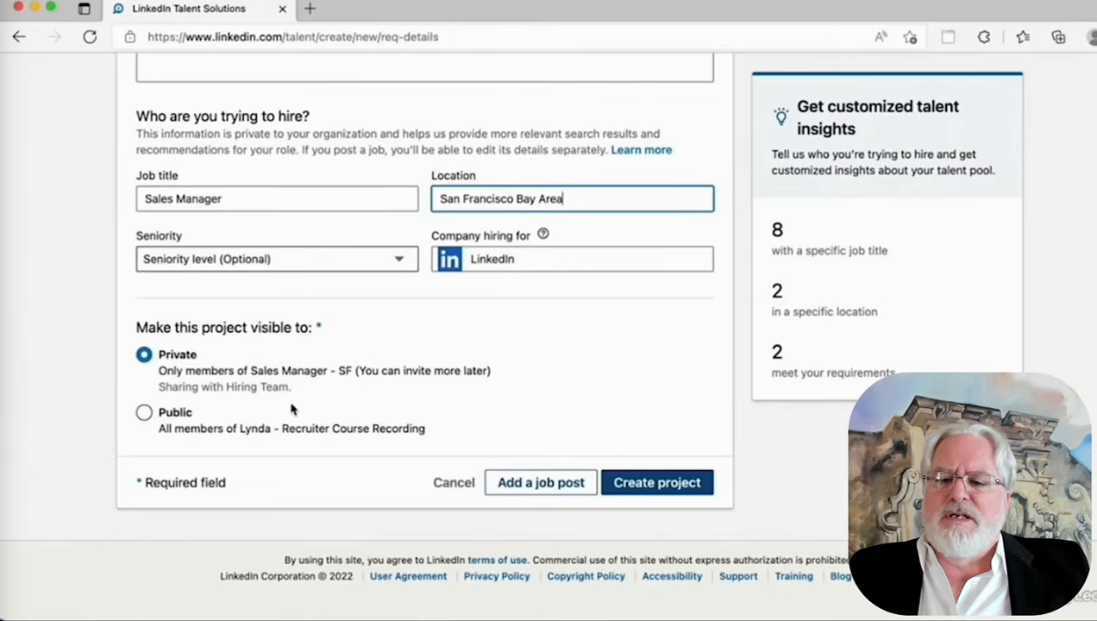
- Set the seniority to Mid-Senior level and proceed to adding a job post for the project
{"action": "left_click", "coordinate": [279, 261]}
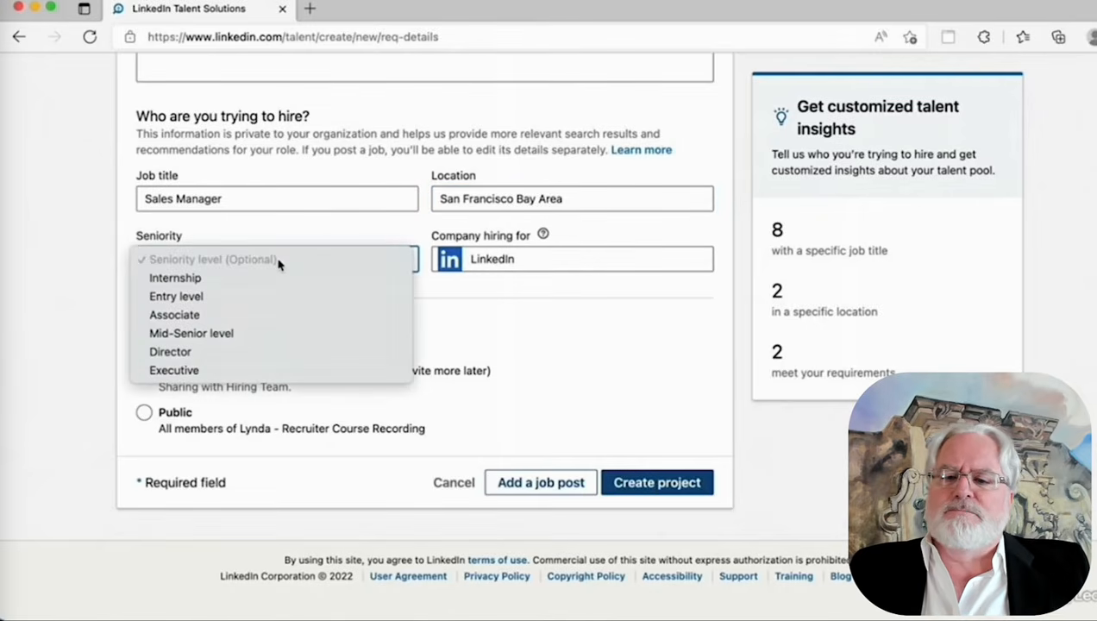
{"action": "left_click", "coordinate": [238, 335]}
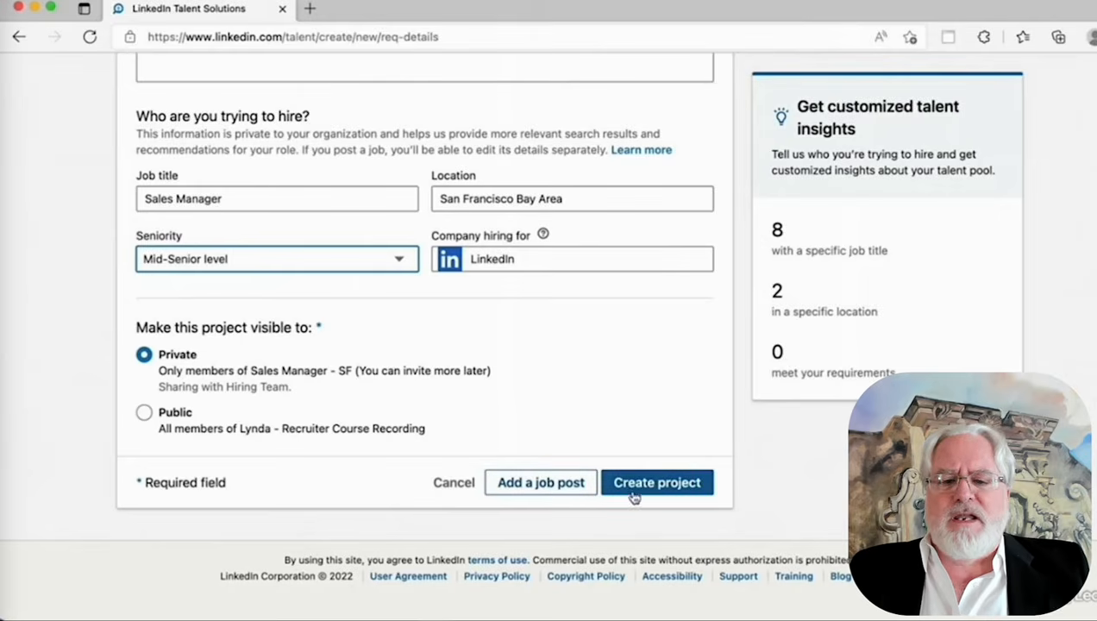
{"action": "left_click", "coordinate": [556, 489]}
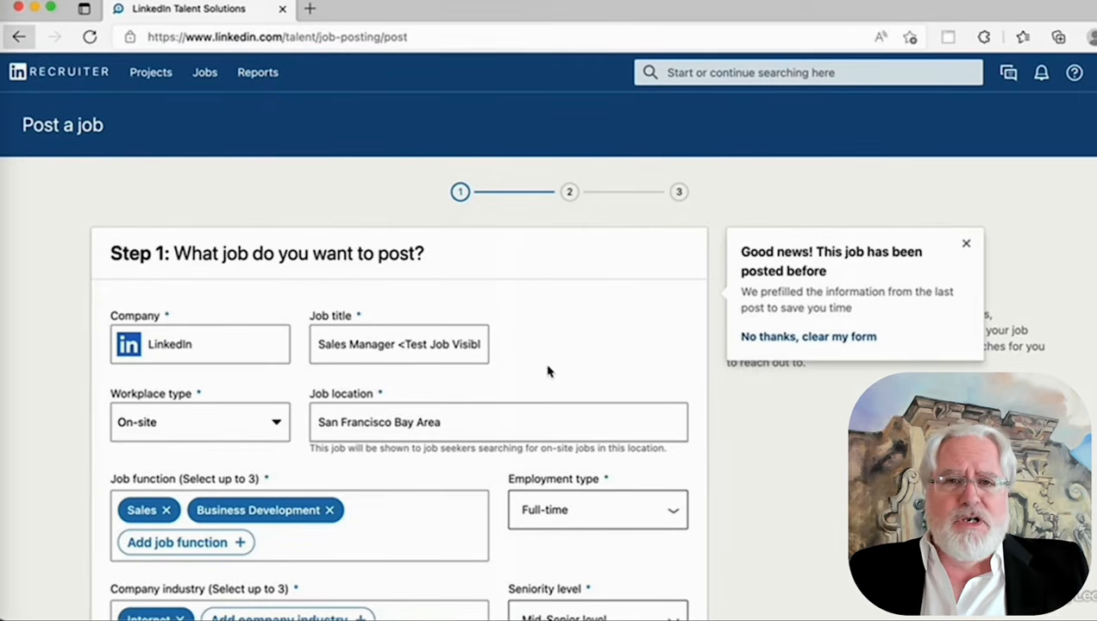
- Dismiss the notice about prefilled information and remove Business Development from the job functions
{"action": "scroll", "coordinate": [556, 405], "scroll_direction": "down", "scroll_amount": 2}
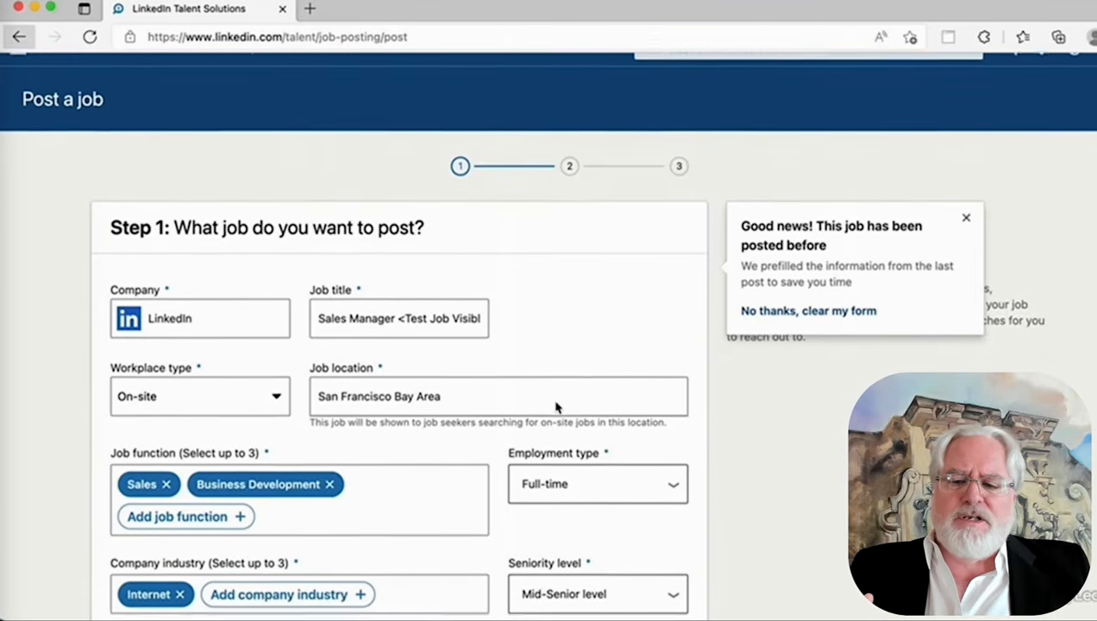
{"action": "scroll", "coordinate": [556, 406], "scroll_direction": "down", "scroll_amount": 3}
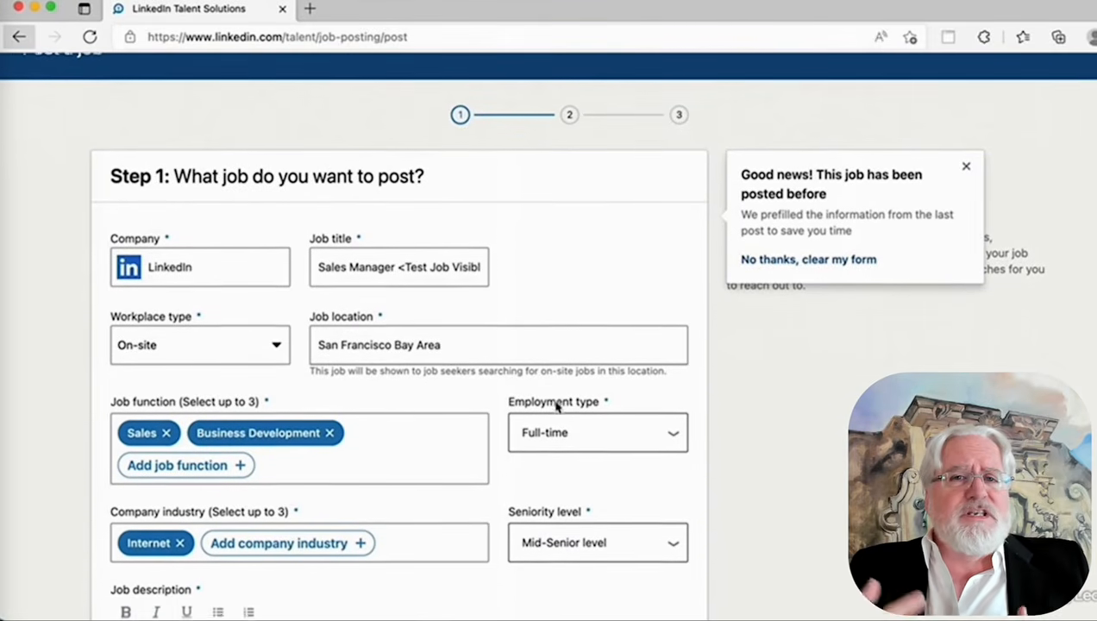
{"action": "scroll", "coordinate": [556, 405], "scroll_direction": "down", "scroll_amount": 3}
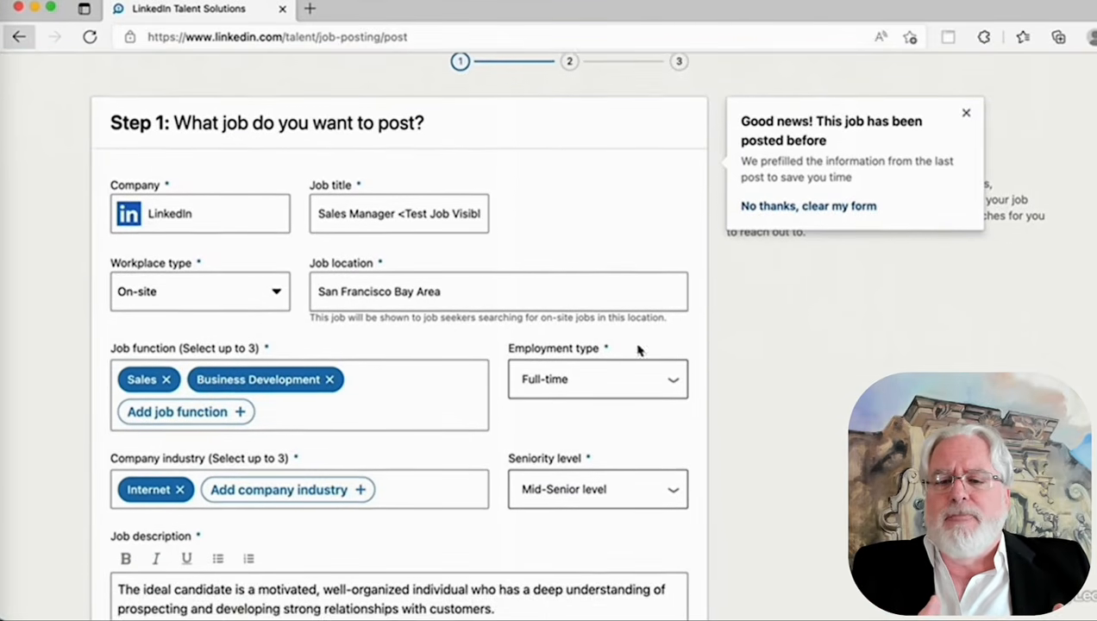
{"action": "left_click", "coordinate": [966, 113]}
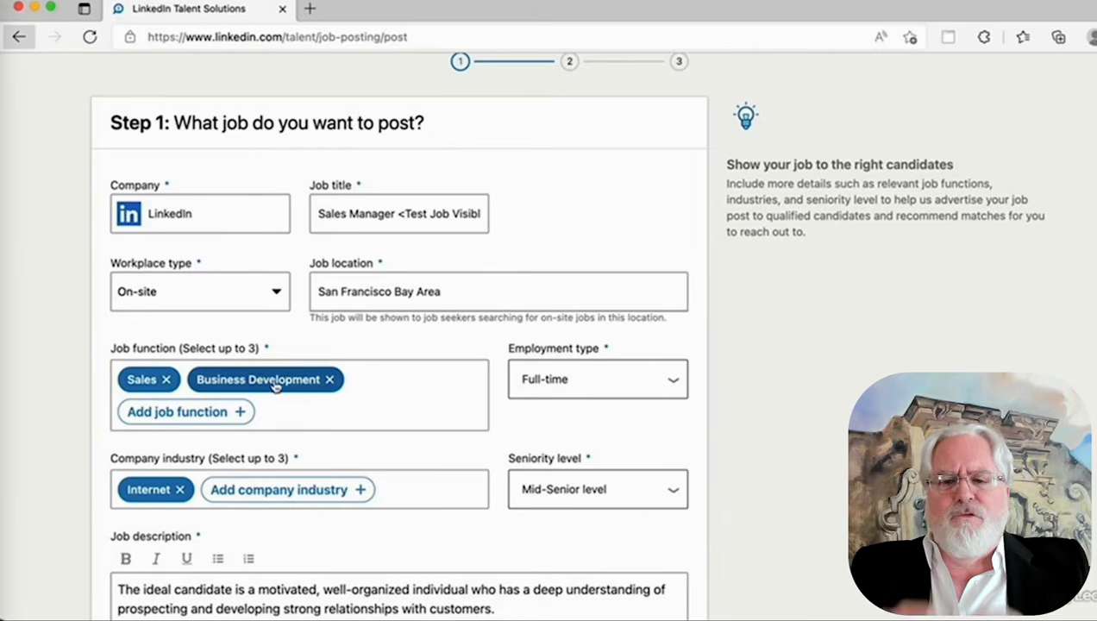
{"action": "left_click", "coordinate": [328, 380]}
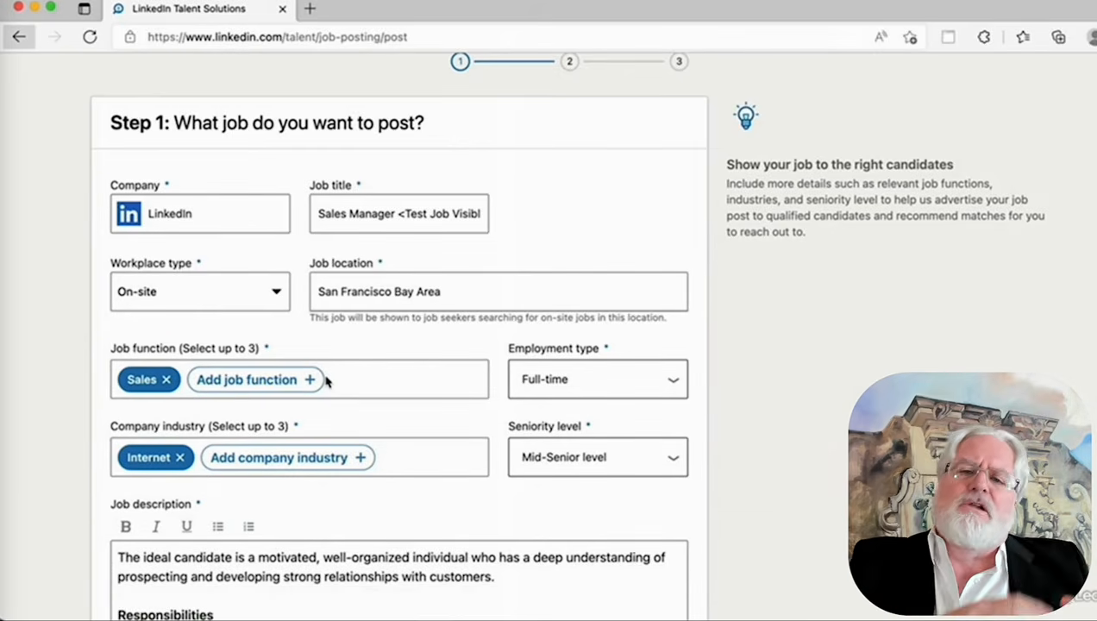
{"action": "left_click", "coordinate": [255, 389]}
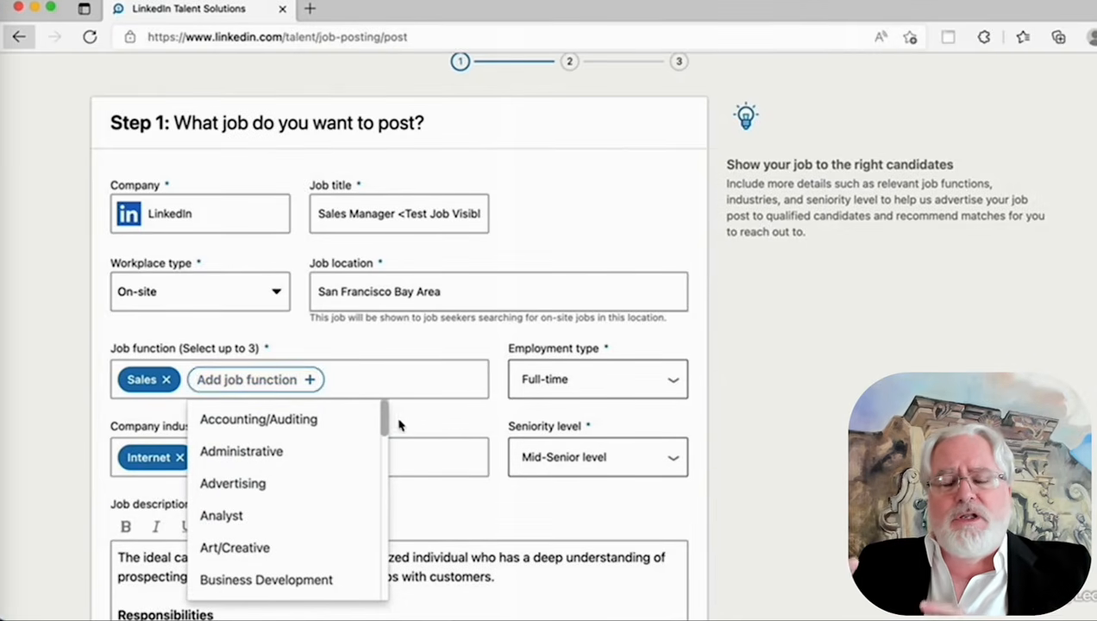
{"action": "left_click", "coordinate": [389, 391]}
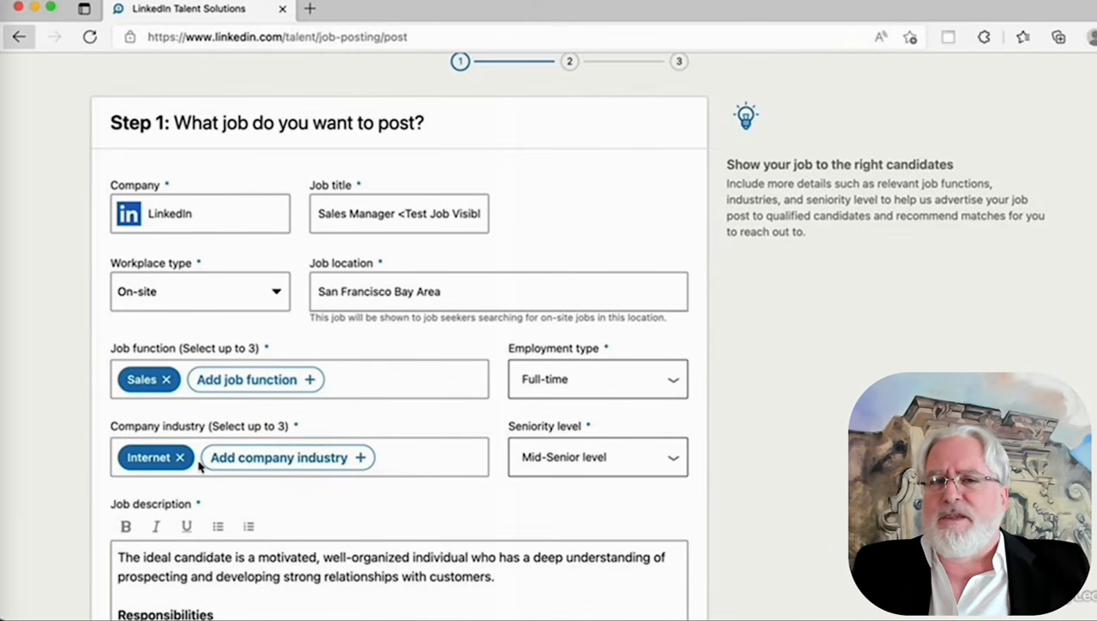
- Add Computer Software to the job post's company industries
{"action": "left_click", "coordinate": [315, 458]}
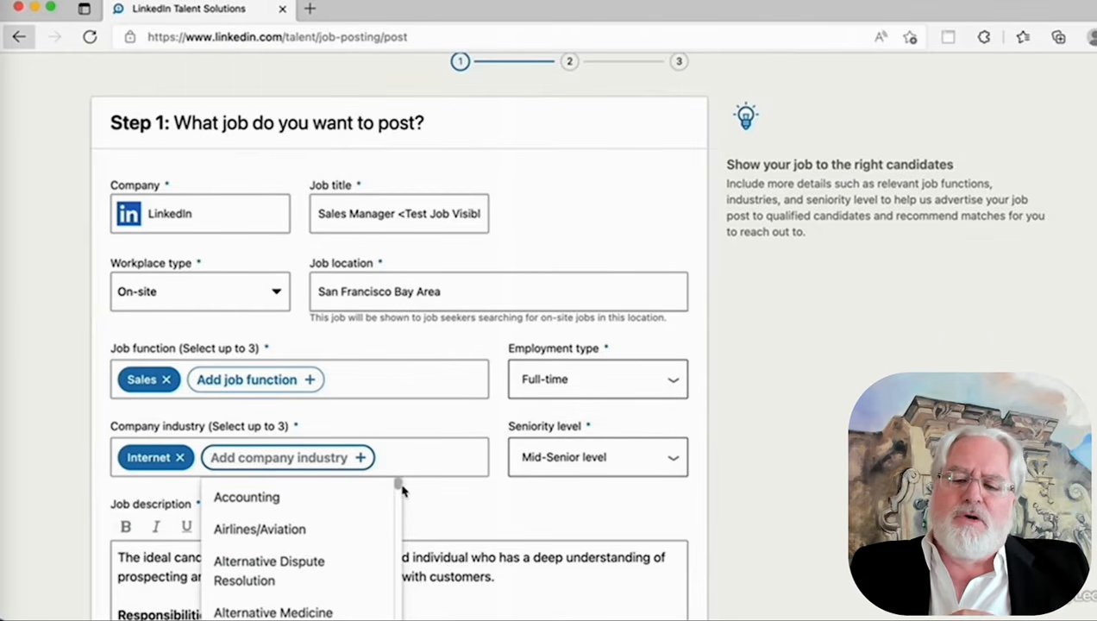
{"action": "type", "text": "softw"}
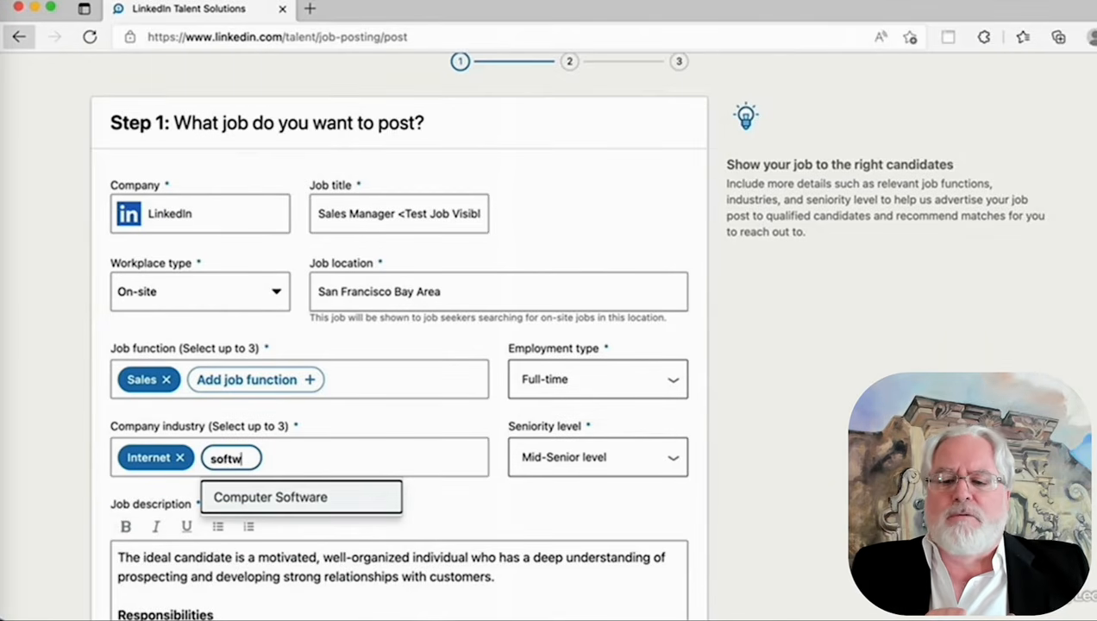
{"action": "left_click", "coordinate": [336, 500]}
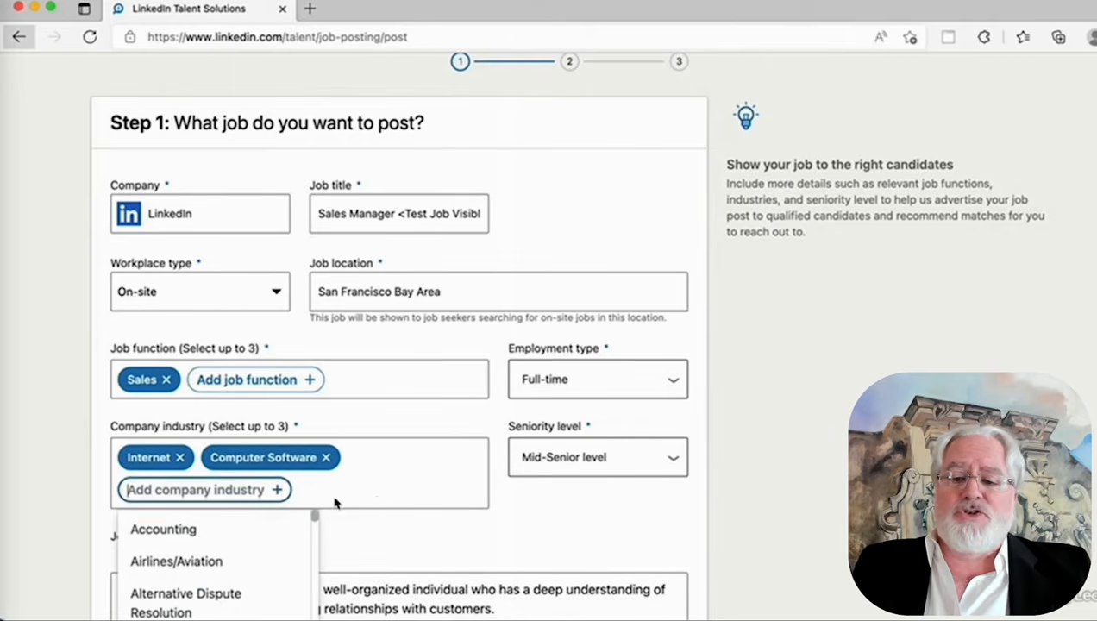
{"action": "left_click", "coordinate": [491, 539]}
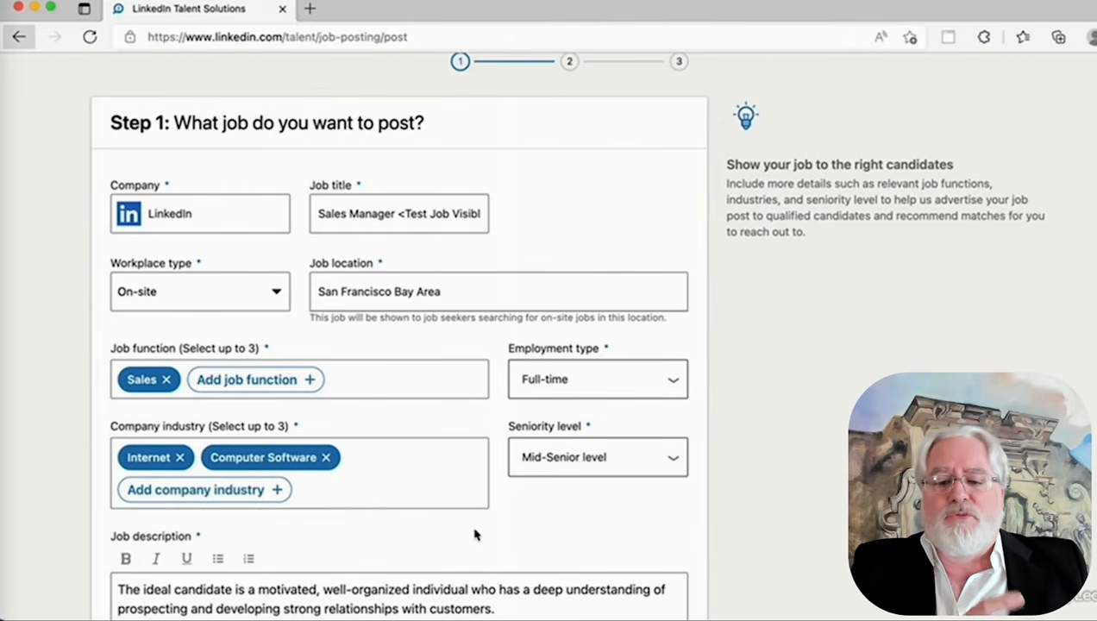
- Replace the Recruiting skill with Leadership in the job post's skill keywords
{"action": "scroll", "coordinate": [767, 394], "scroll_direction": "down", "scroll_amount": 3}
{"action": "scroll", "coordinate": [766, 394], "scroll_direction": "down", "scroll_amount": 2}
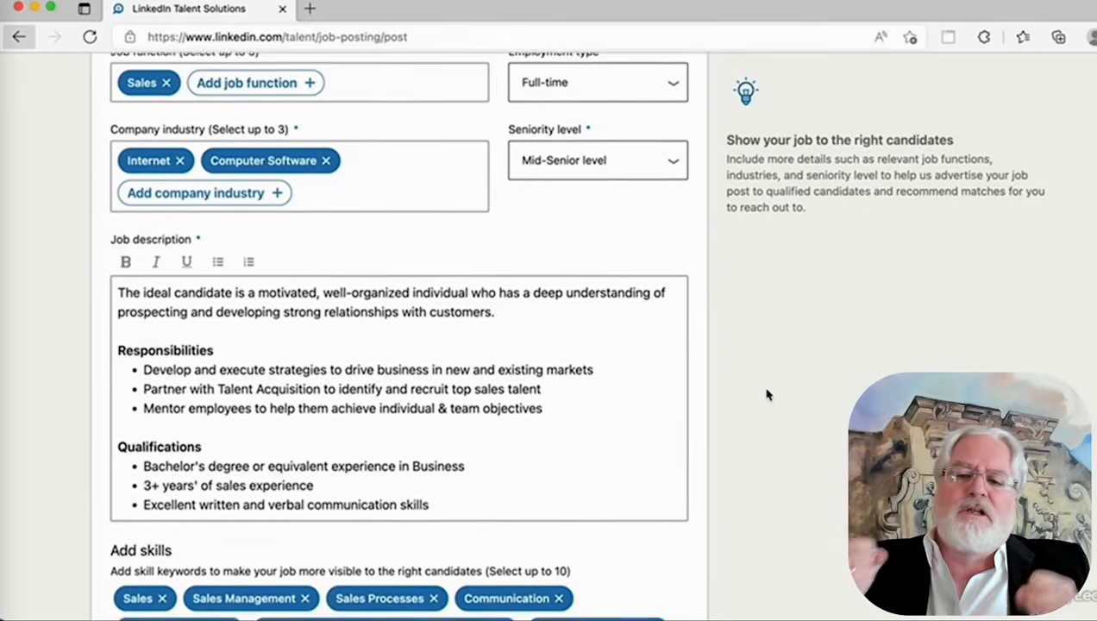
{"action": "scroll", "coordinate": [767, 394], "scroll_direction": "down", "scroll_amount": 1}
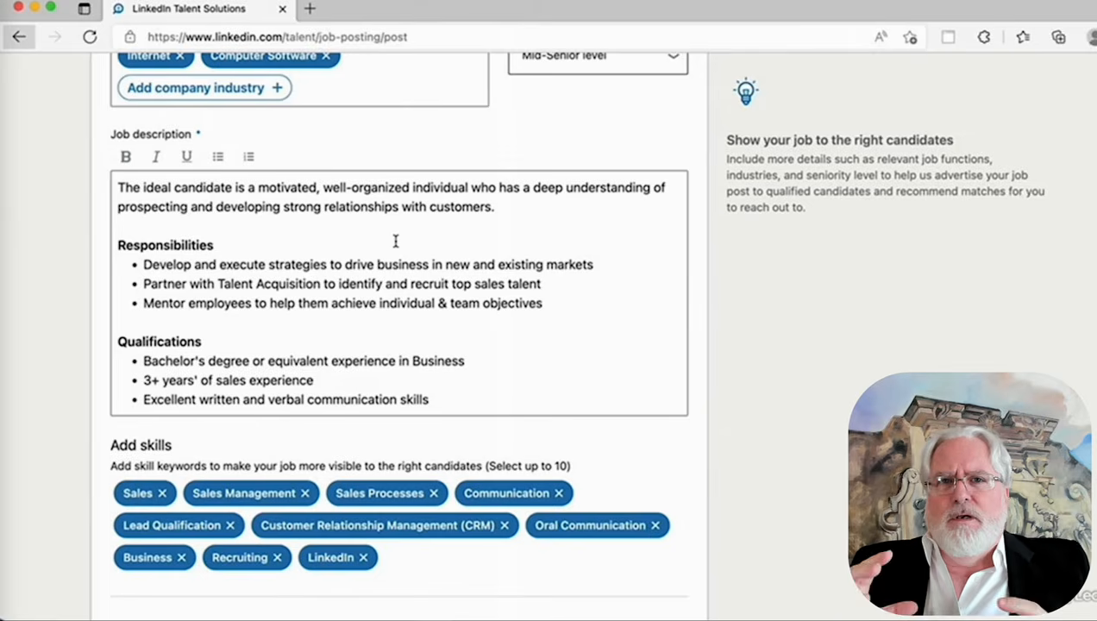
{"action": "scroll", "coordinate": [531, 385], "scroll_direction": "down", "scroll_amount": 5}
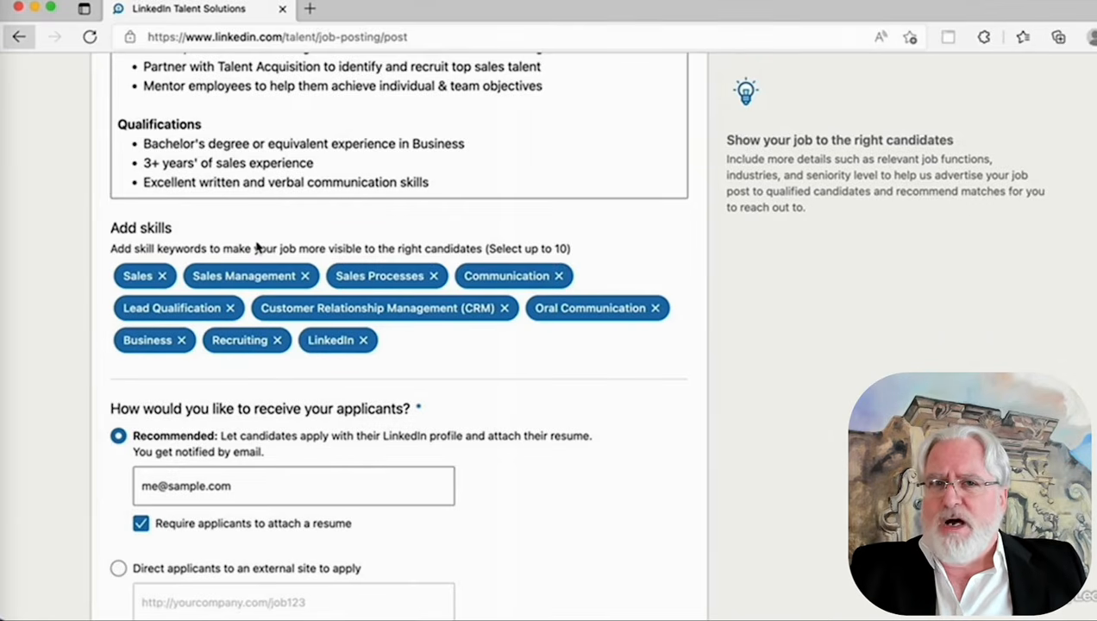
{"action": "left_click", "coordinate": [277, 340]}
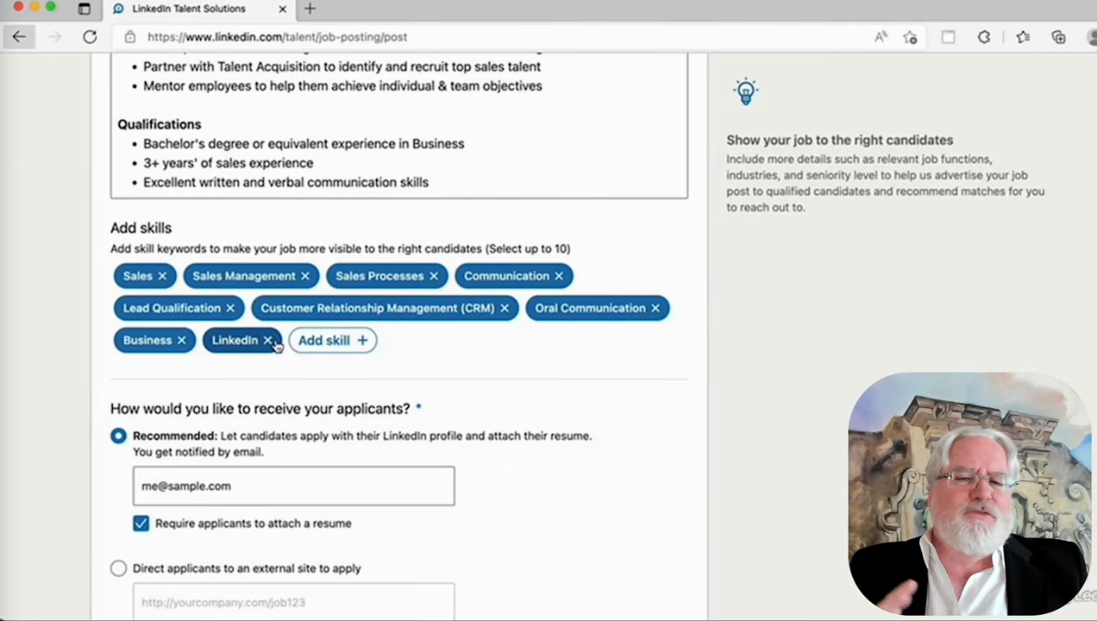
{"action": "left_click", "coordinate": [365, 341]}
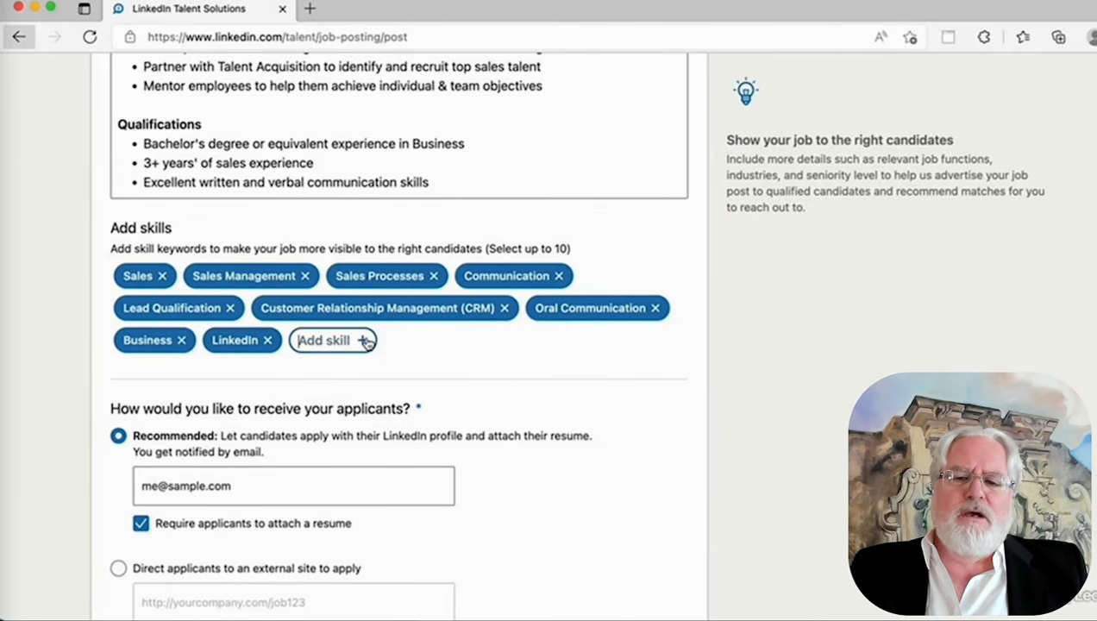
{"action": "type", "text": "Leader"}
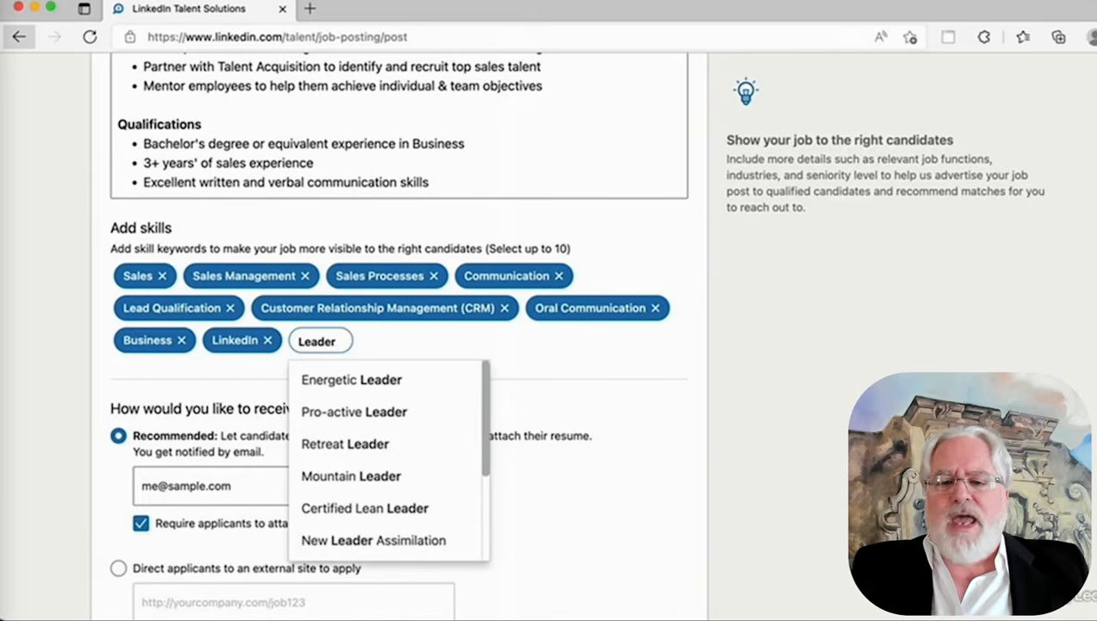
{"action": "type", "text": "ship"}
{"action": "left_click", "coordinate": [364, 385]}
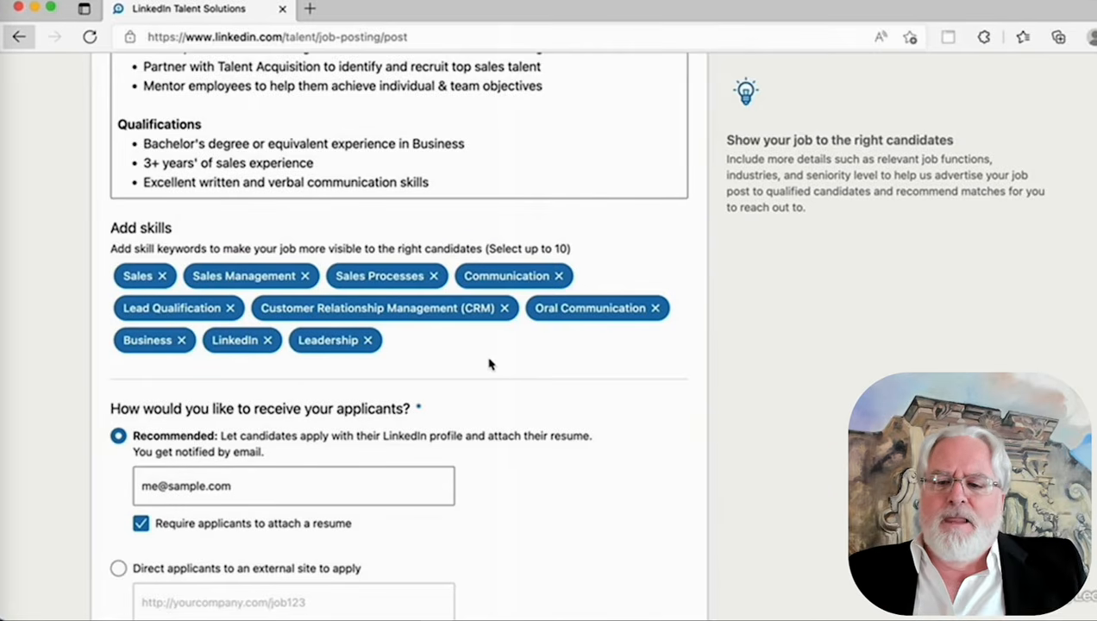
- Assign the job post to the recent project "Sales Manager - SF"
{"action": "scroll", "coordinate": [426, 450], "scroll_direction": "down", "scroll_amount": 3}
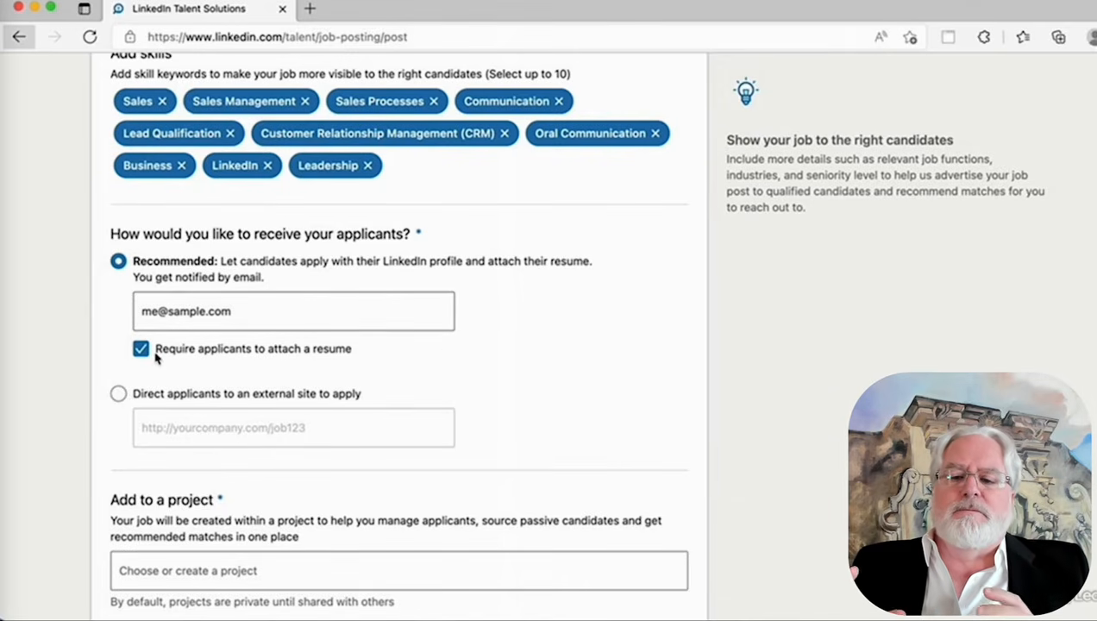
{"action": "scroll", "coordinate": [238, 434], "scroll_direction": "down", "scroll_amount": 3}
{"action": "left_click", "coordinate": [228, 429]}
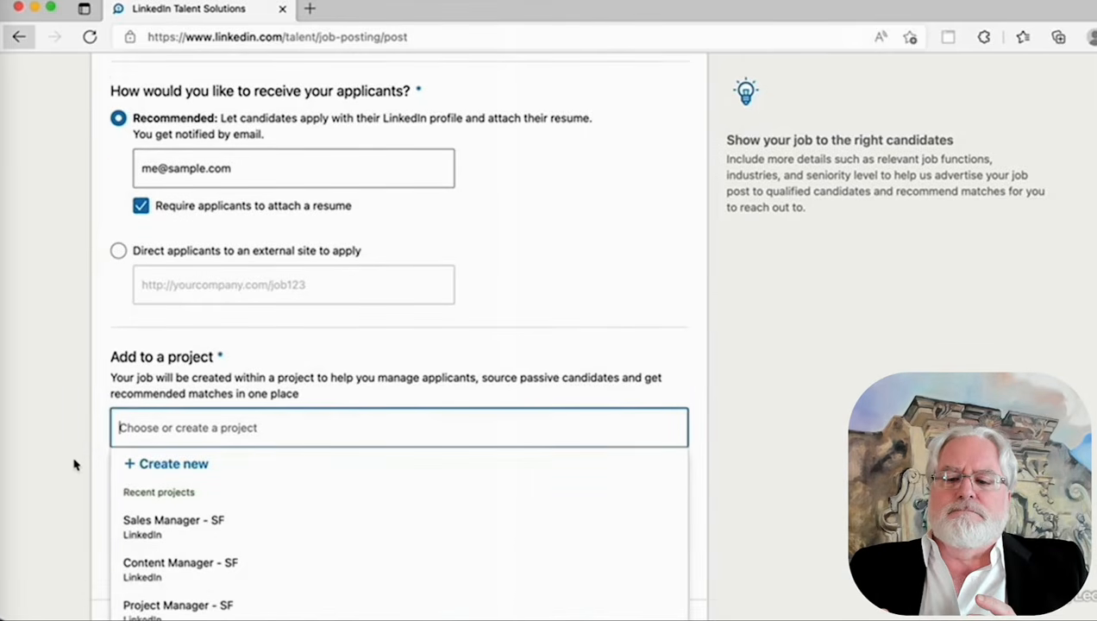
{"action": "scroll", "coordinate": [95, 463], "scroll_direction": "down", "scroll_amount": 1}
{"action": "scroll", "coordinate": [73, 464], "scroll_direction": "down", "scroll_amount": 2}
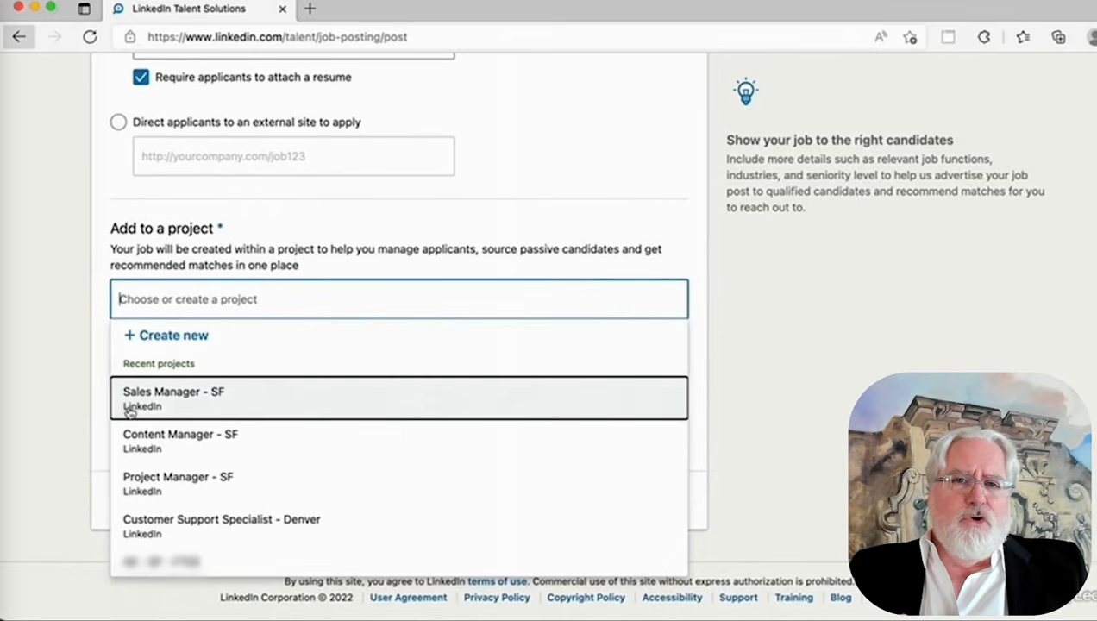
{"action": "left_click", "coordinate": [196, 400]}
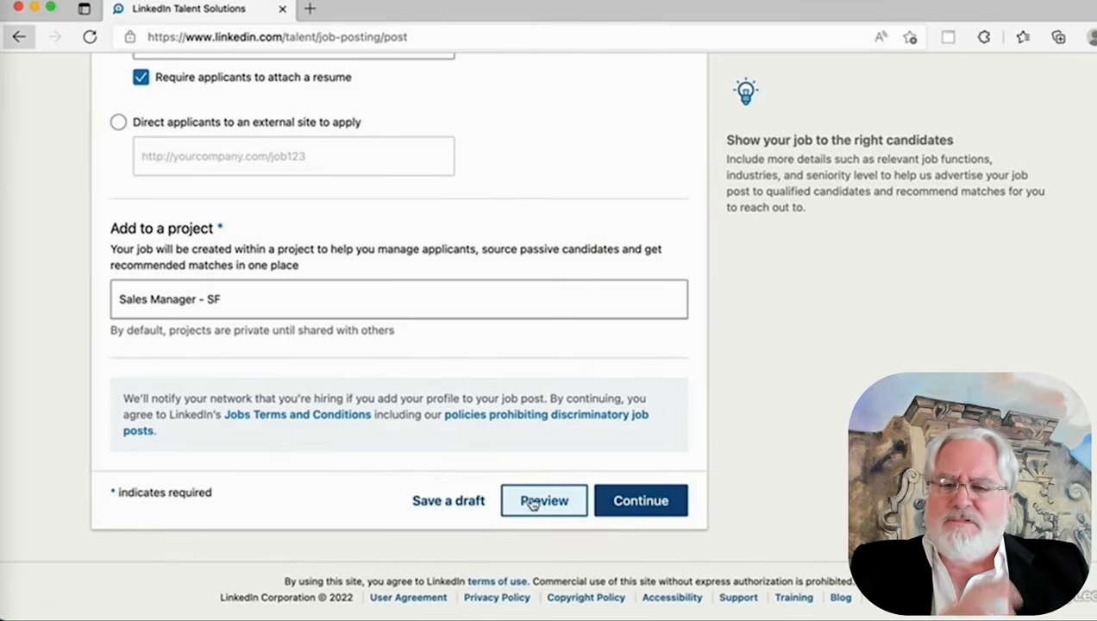
- Preview the job post down to its qualifications, close the preview and continue to the screening questions
{"action": "left_click", "coordinate": [542, 504]}
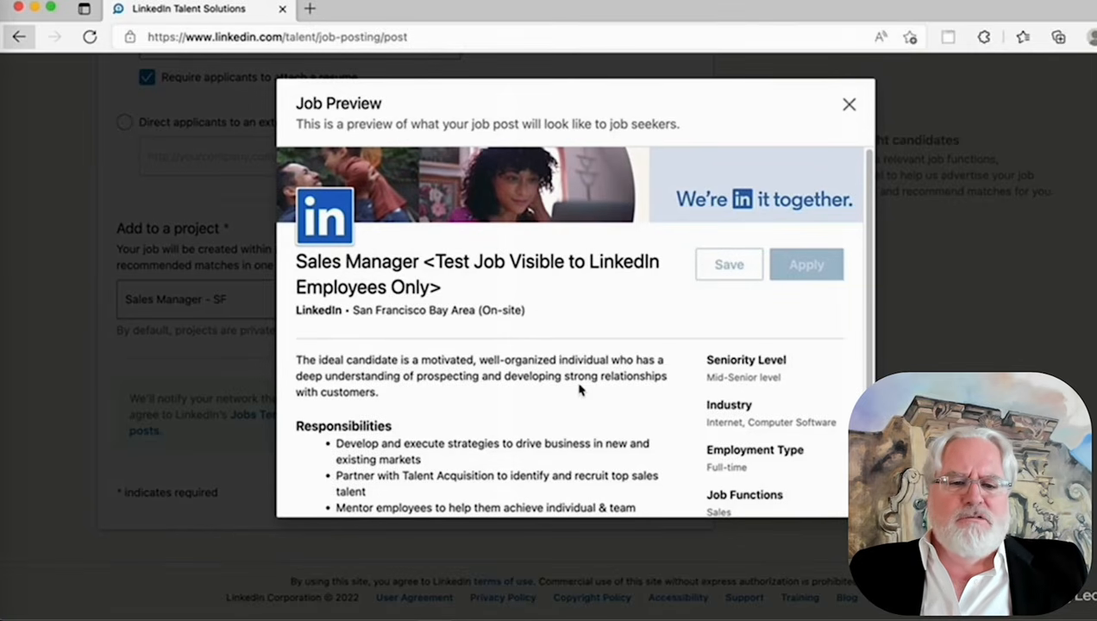
{"action": "scroll", "coordinate": [580, 389], "scroll_direction": "down", "scroll_amount": 2}
{"action": "scroll", "coordinate": [580, 390], "scroll_direction": "down", "scroll_amount": 3}
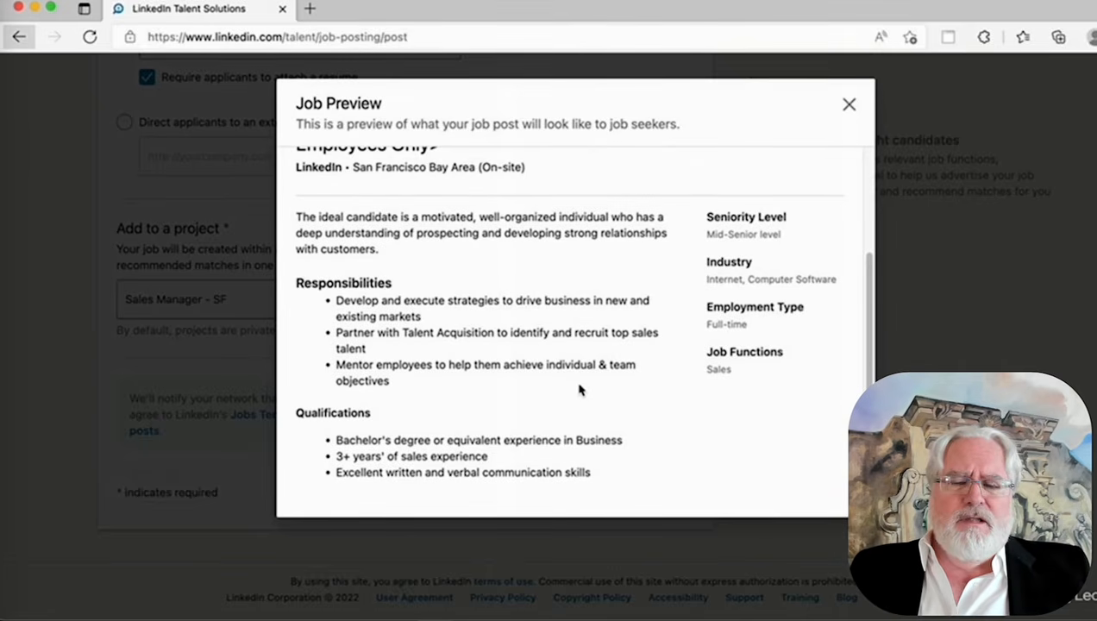
{"action": "scroll", "coordinate": [580, 390], "scroll_direction": "up", "scroll_amount": 5}
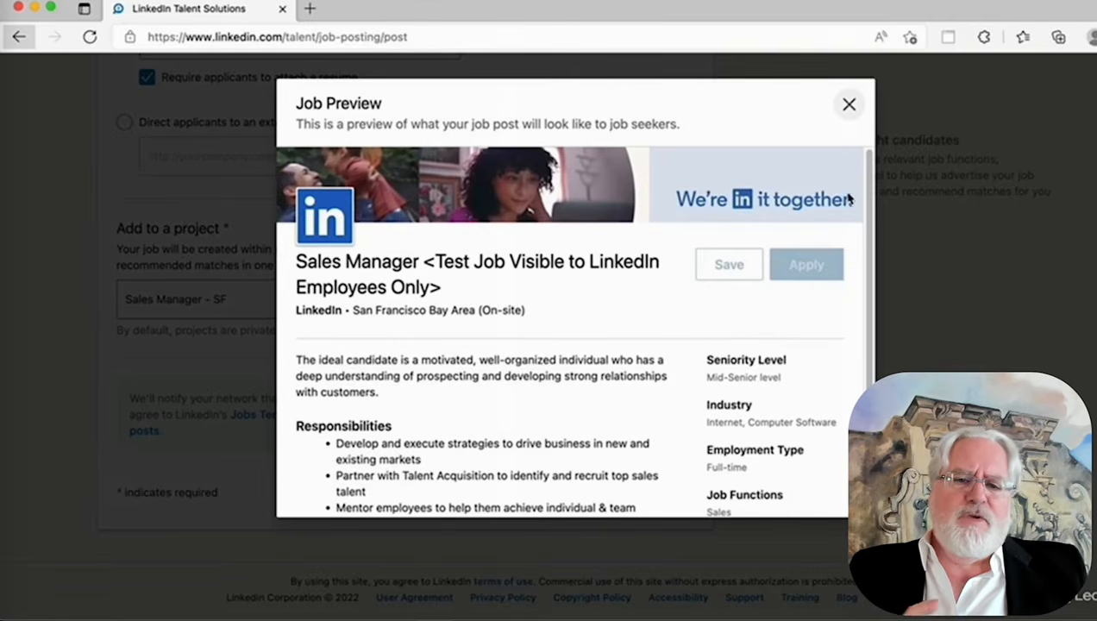
{"action": "left_click", "coordinate": [848, 105]}
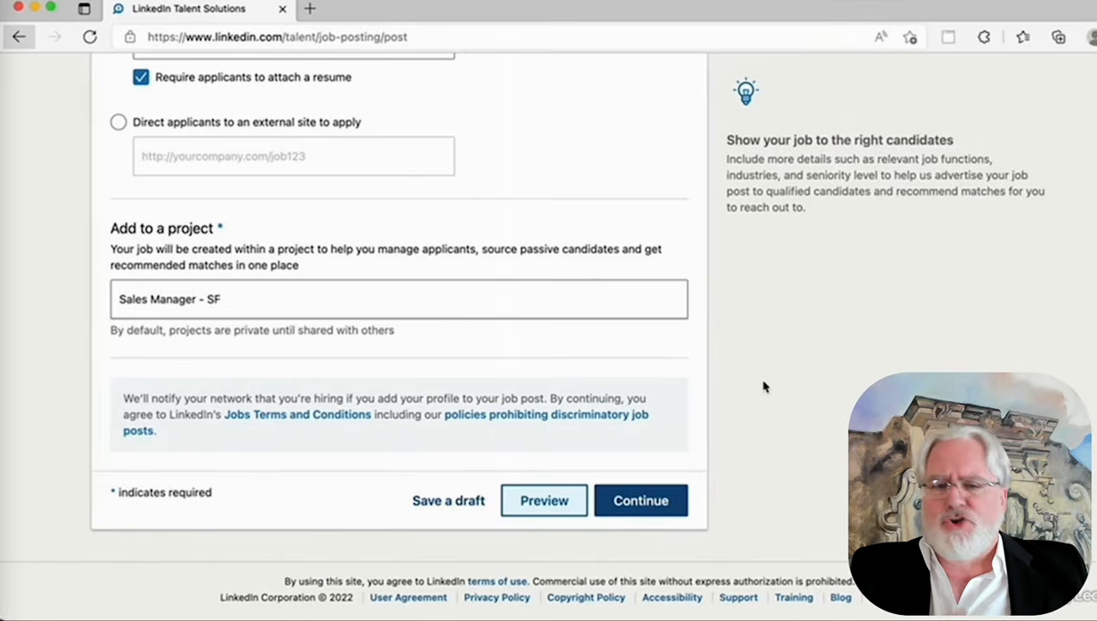
{"action": "left_click", "coordinate": [641, 501]}
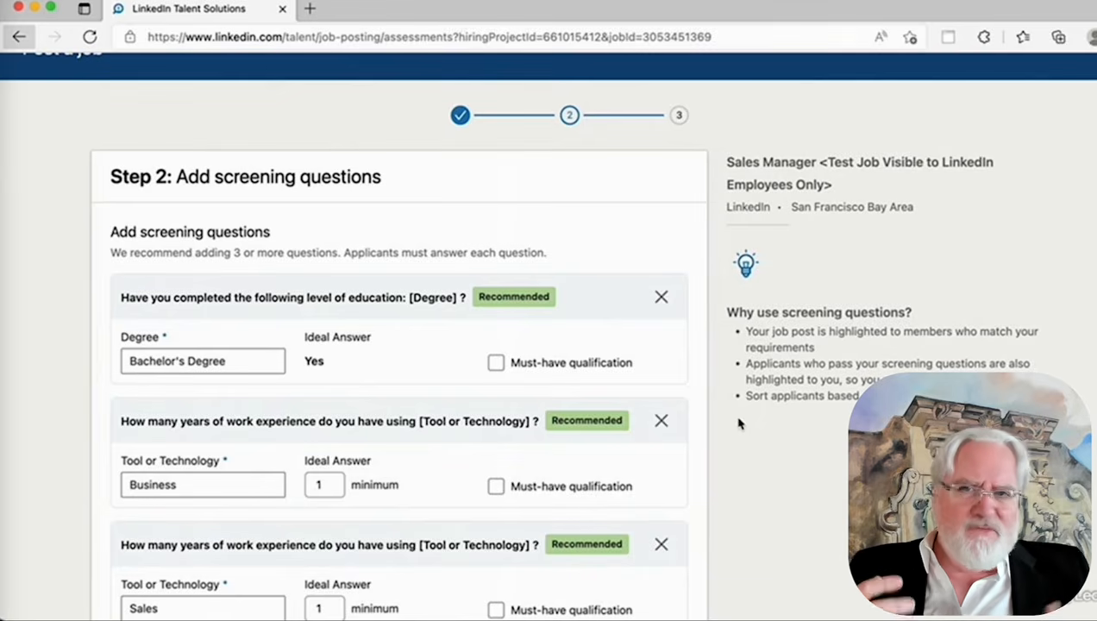
- Remove the Sales work experience screening question and mark the Bachelor's Degree question as a must-have qualification
{"action": "scroll", "coordinate": [739, 424], "scroll_direction": "down", "scroll_amount": 1}
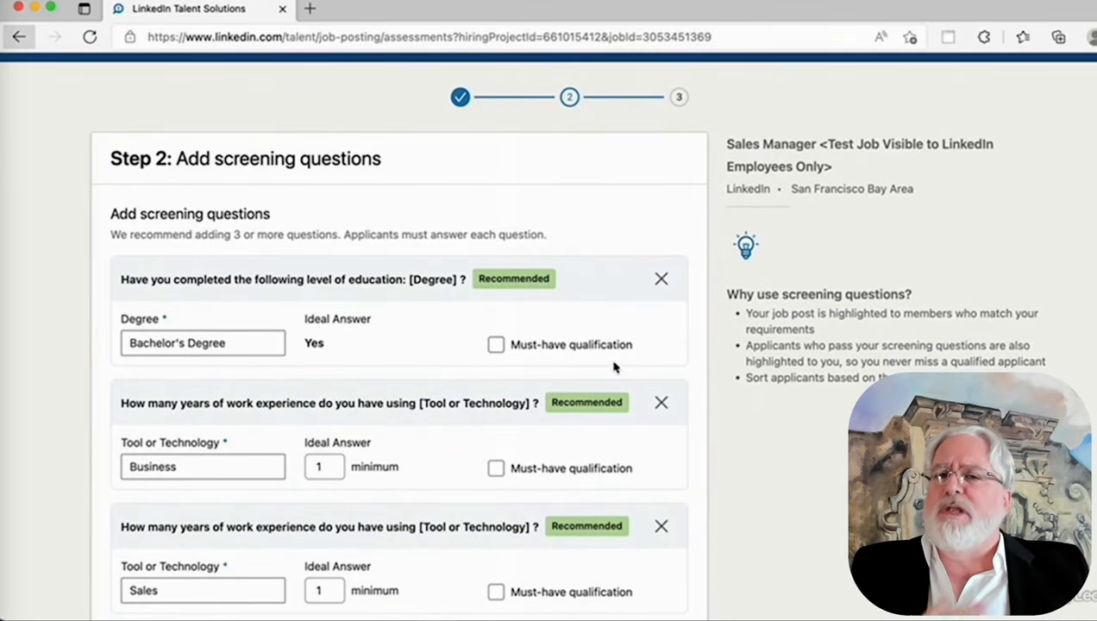
{"action": "scroll", "coordinate": [703, 436], "scroll_direction": "down", "scroll_amount": 3}
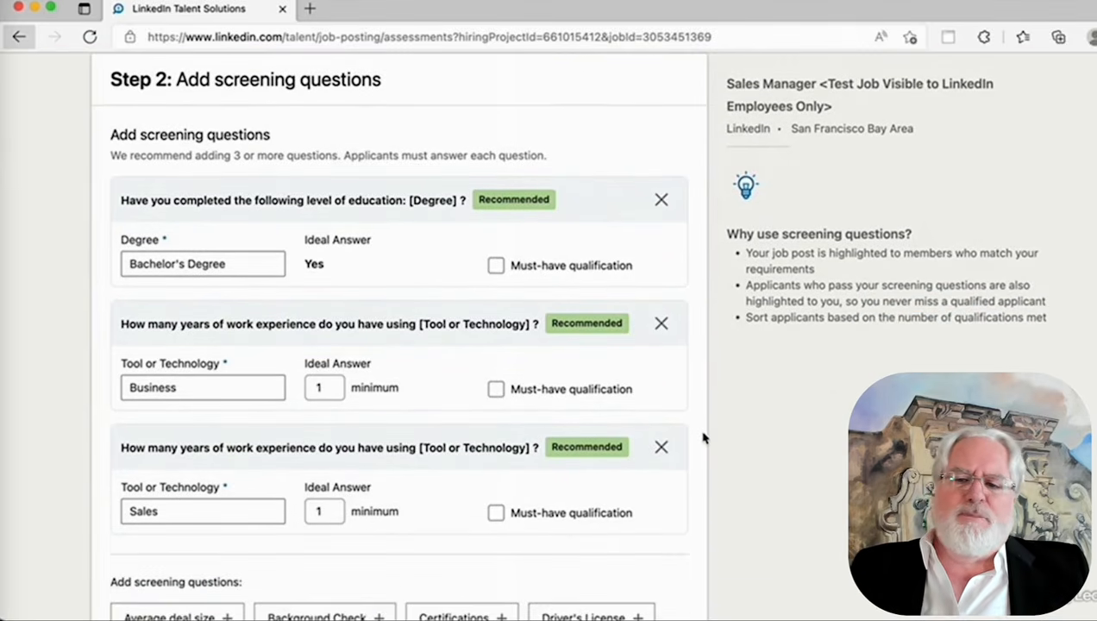
{"action": "left_click", "coordinate": [664, 450]}
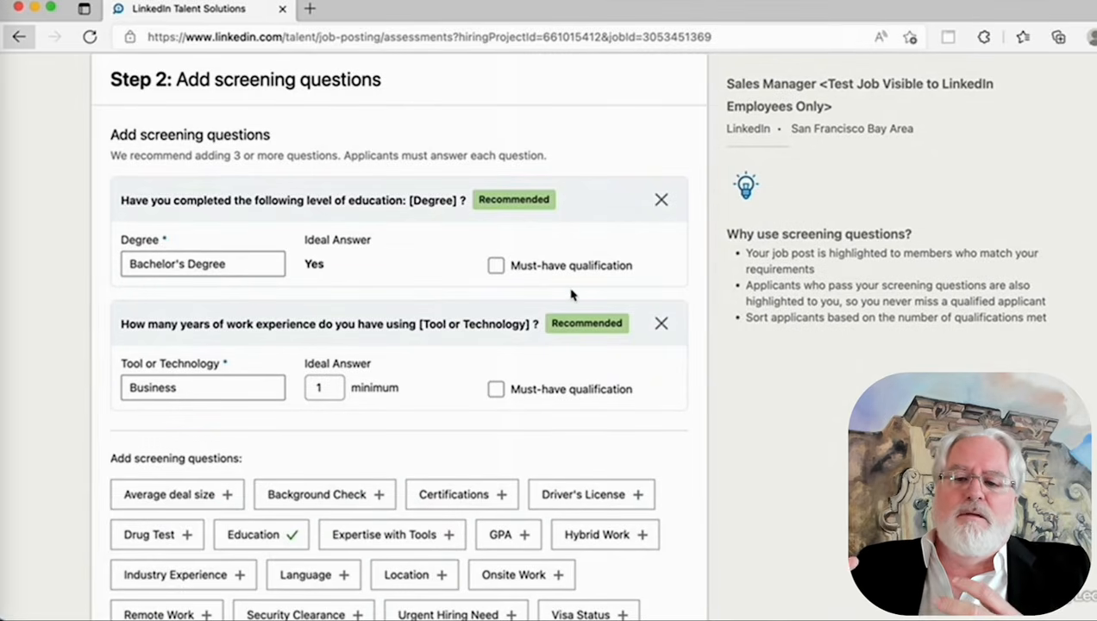
{"action": "left_click", "coordinate": [496, 267]}
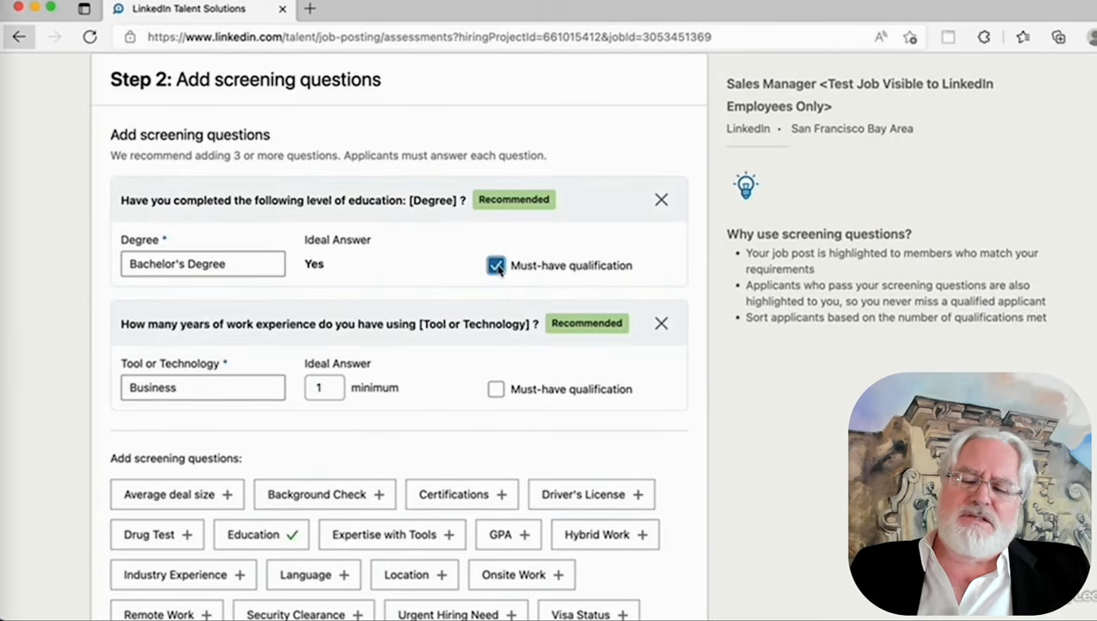
- Add the Hybrid Work screening question and discard a blank custom question
{"action": "scroll", "coordinate": [732, 449], "scroll_direction": "down", "scroll_amount": 3}
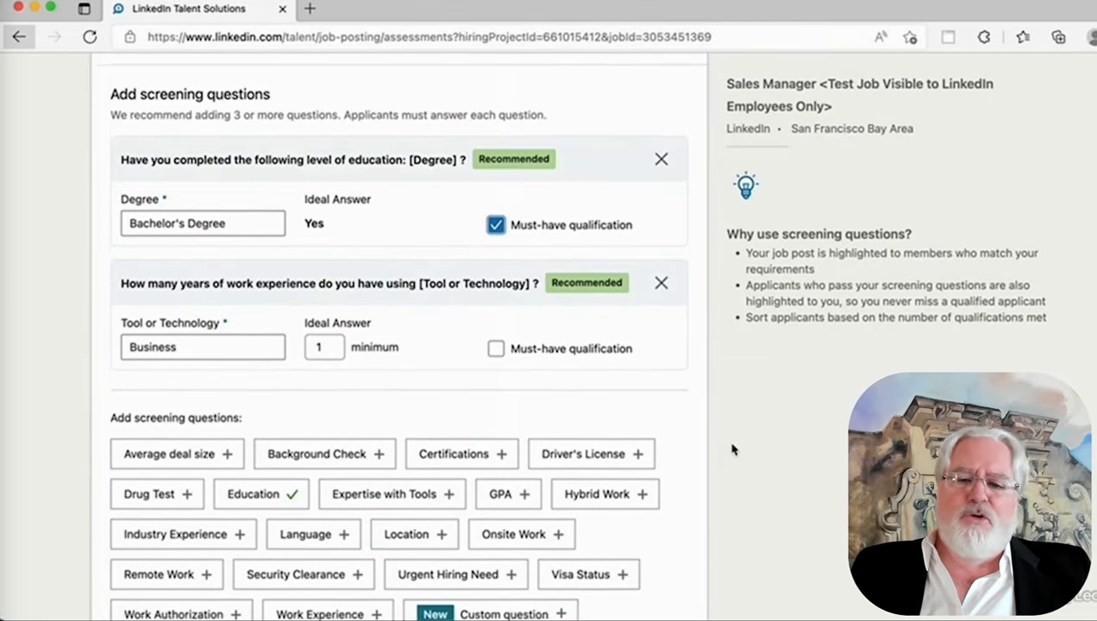
{"action": "scroll", "coordinate": [733, 449], "scroll_direction": "down", "scroll_amount": 1}
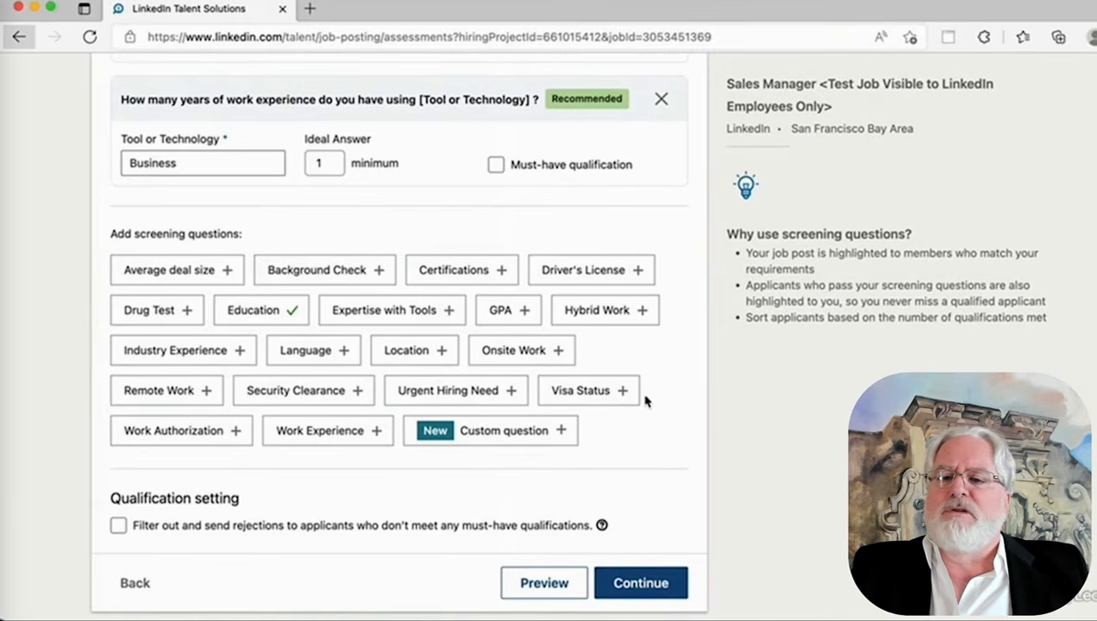
{"action": "left_click", "coordinate": [632, 312]}
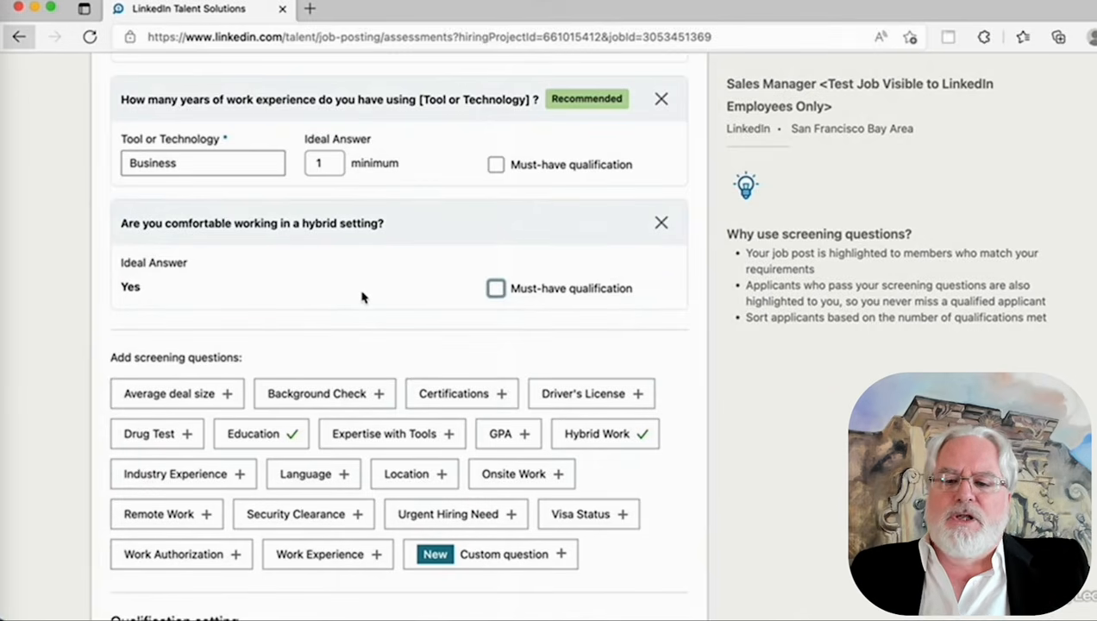
{"action": "left_click", "coordinate": [485, 559]}
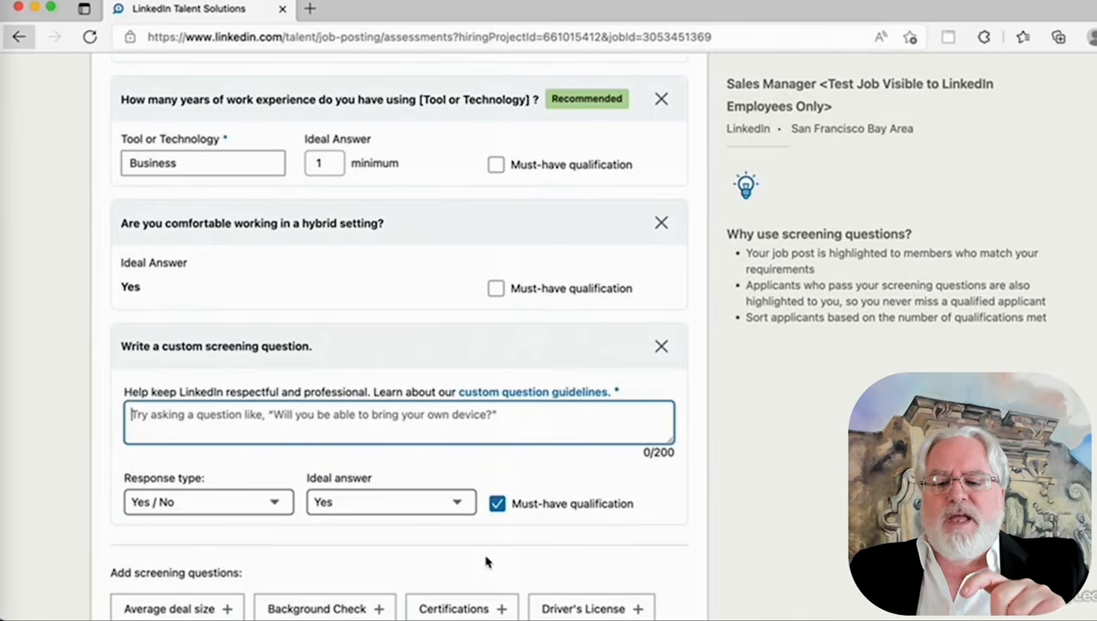
{"action": "left_click", "coordinate": [662, 347]}
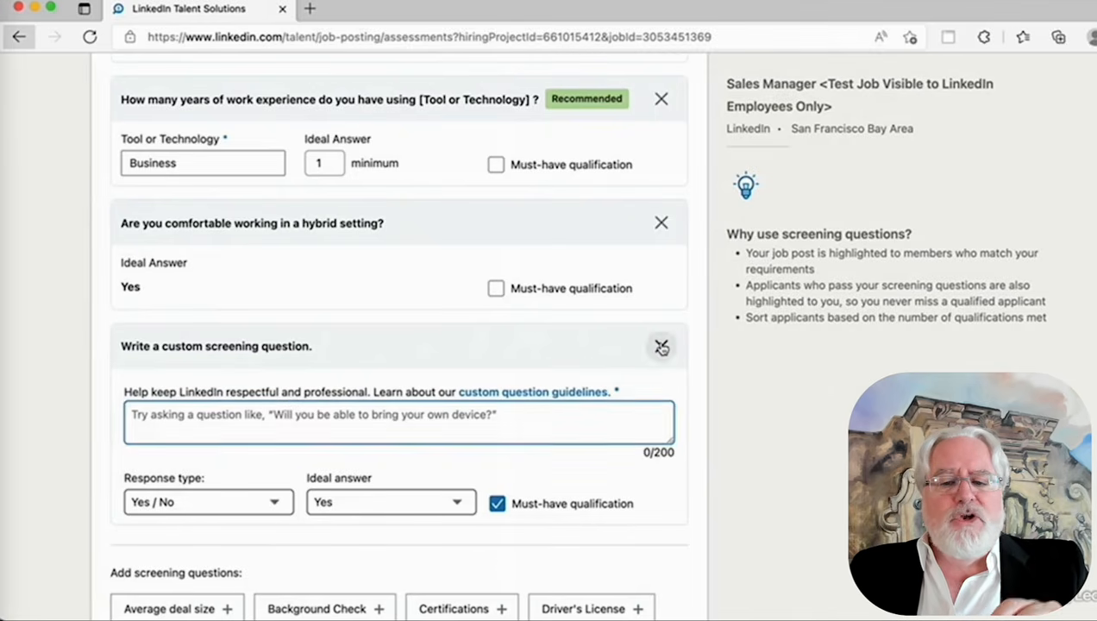
- Enable filtering and rejections for applicants who don't meet must-have qualifications, review the rejection message and continue to the job enhancements
{"action": "scroll", "coordinate": [759, 467], "scroll_direction": "down", "scroll_amount": 3}
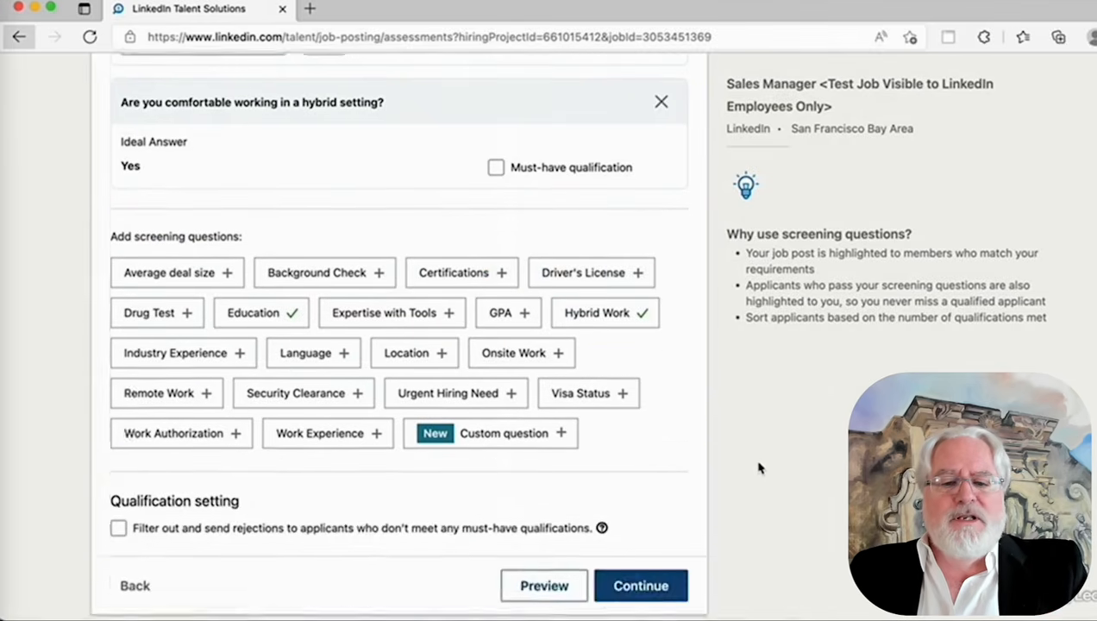
{"action": "scroll", "coordinate": [759, 467], "scroll_direction": "down", "scroll_amount": 1}
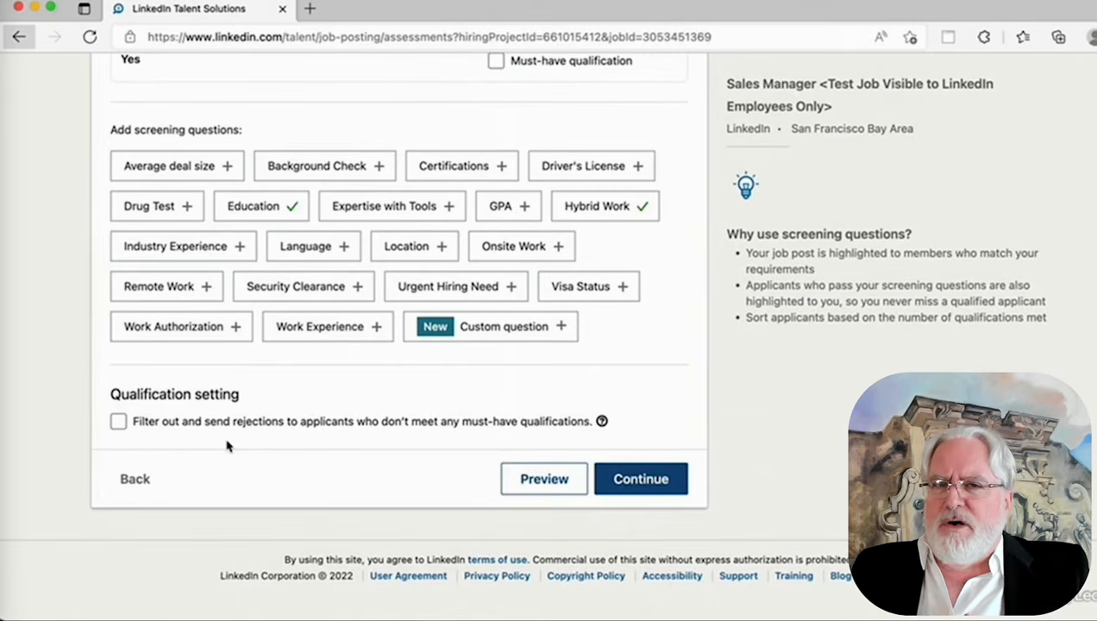
{"action": "left_click", "coordinate": [118, 421]}
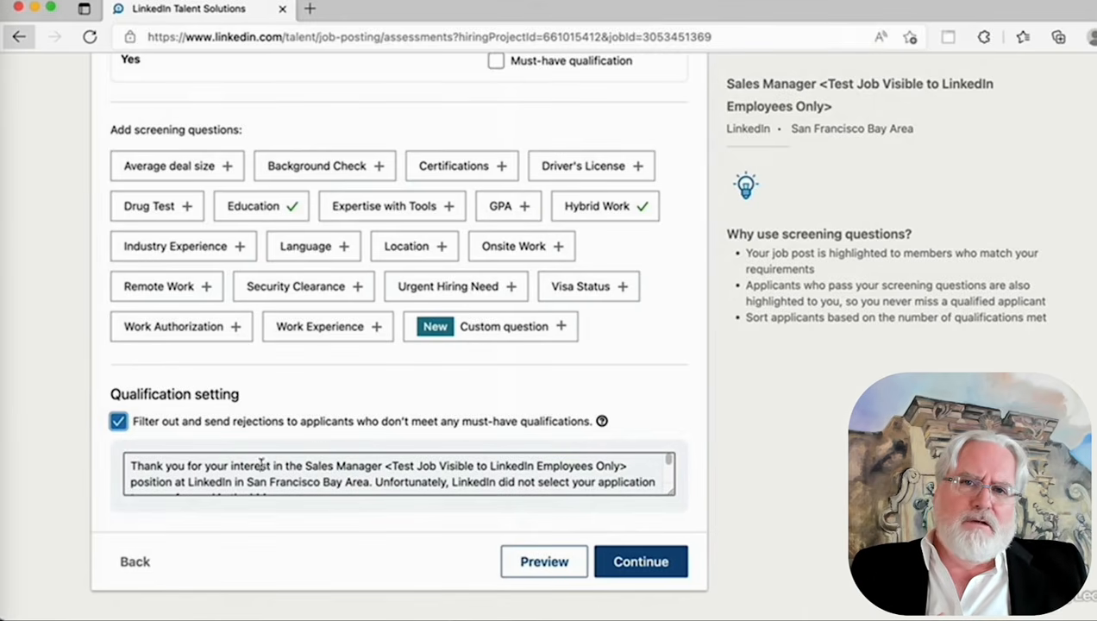
{"action": "scroll", "coordinate": [275, 467], "scroll_direction": "down", "scroll_amount": 5}
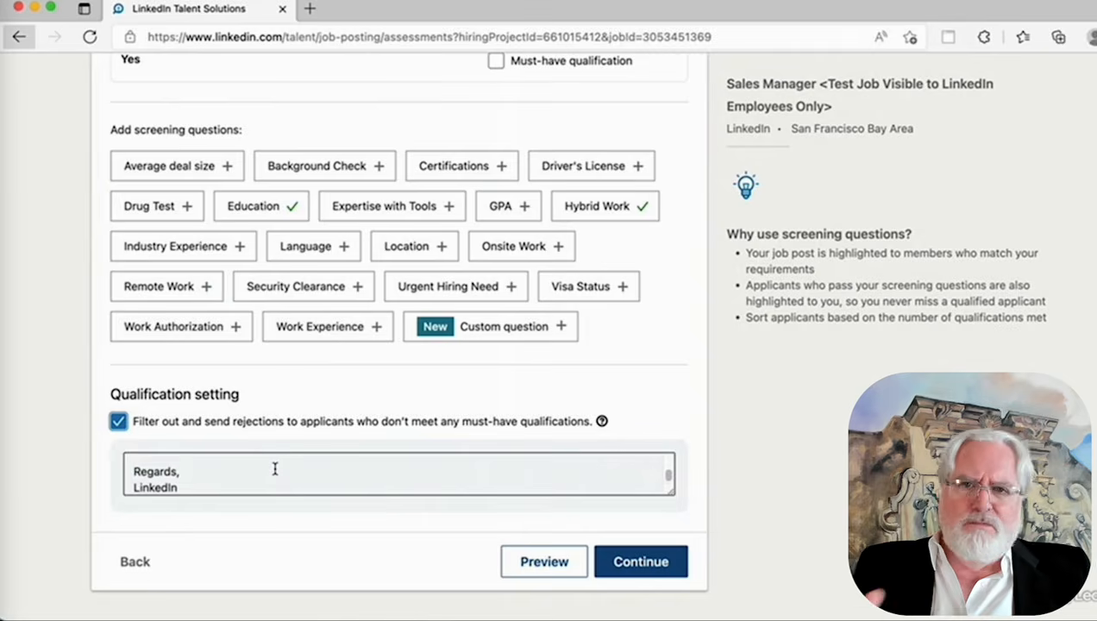
{"action": "left_click", "coordinate": [641, 563]}
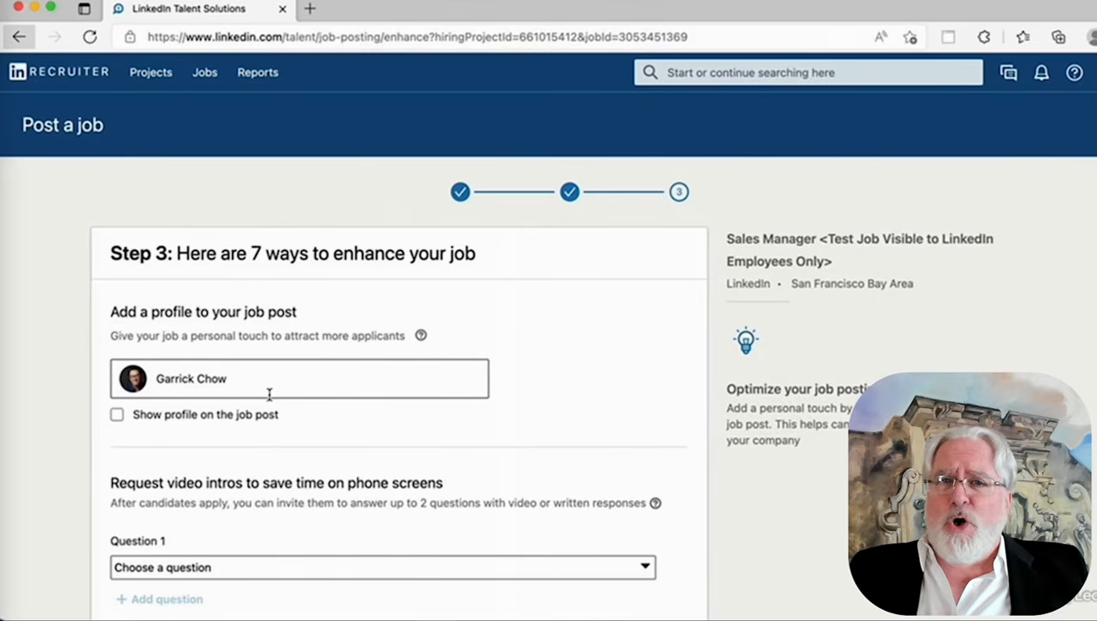
- Examine the job enhancement options, from profile, video intros and skill assessments to job tracking, closest title, benefits and compensation
{"action": "scroll", "coordinate": [411, 455], "scroll_direction": "down", "scroll_amount": 5}
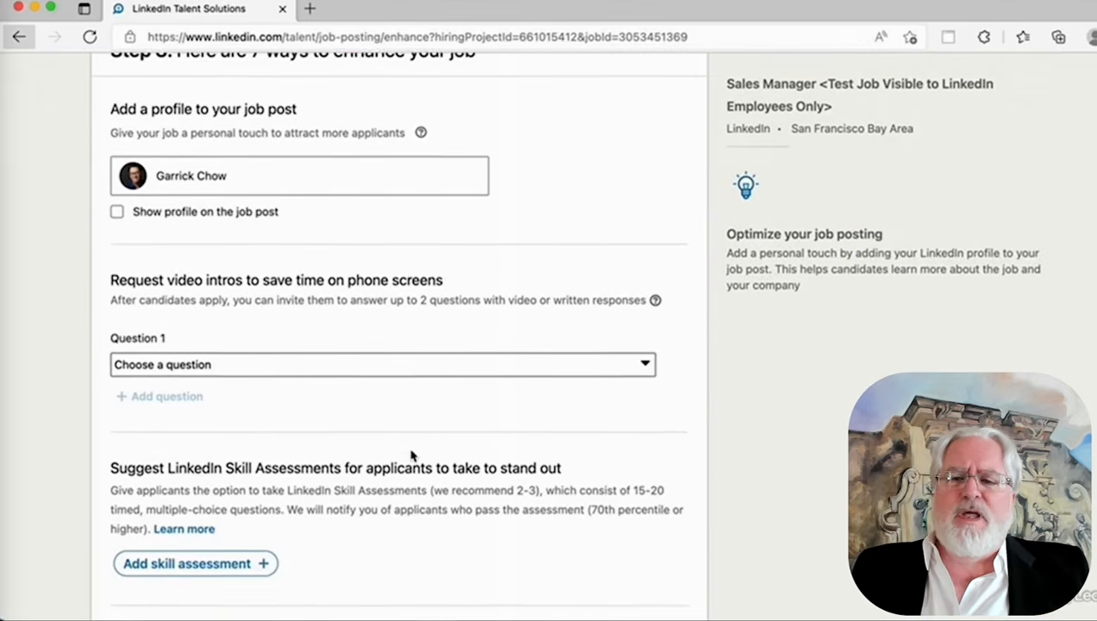
{"action": "scroll", "coordinate": [410, 454], "scroll_direction": "down", "scroll_amount": 2}
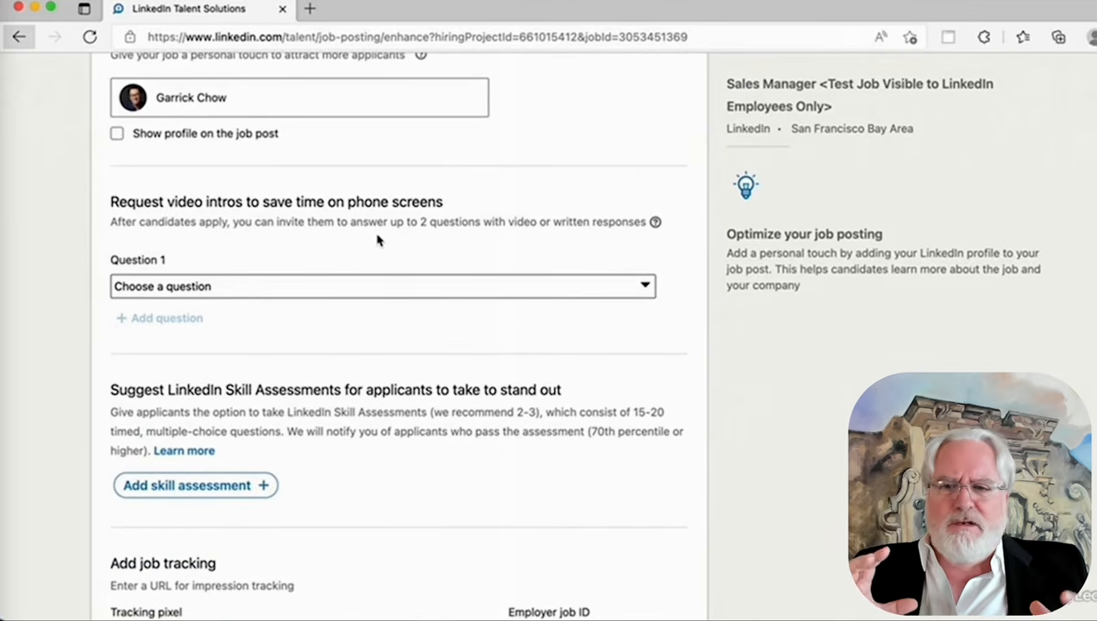
{"action": "scroll", "coordinate": [377, 259], "scroll_direction": "down", "scroll_amount": 4}
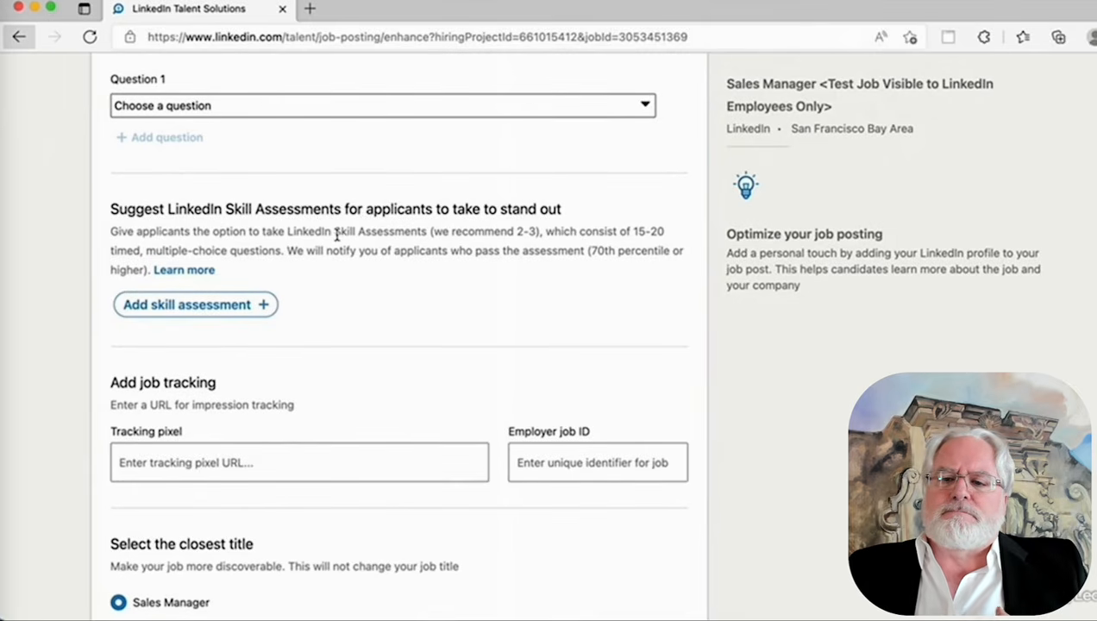
{"action": "scroll", "coordinate": [343, 252], "scroll_direction": "down", "scroll_amount": 5}
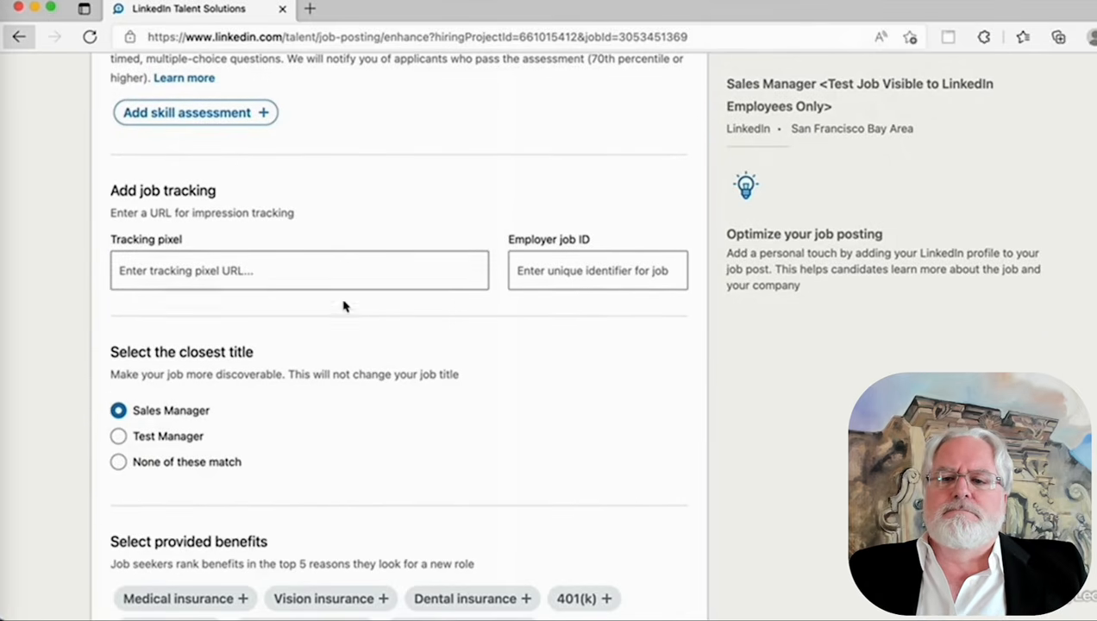
{"action": "scroll", "coordinate": [342, 316], "scroll_direction": "down", "scroll_amount": 2}
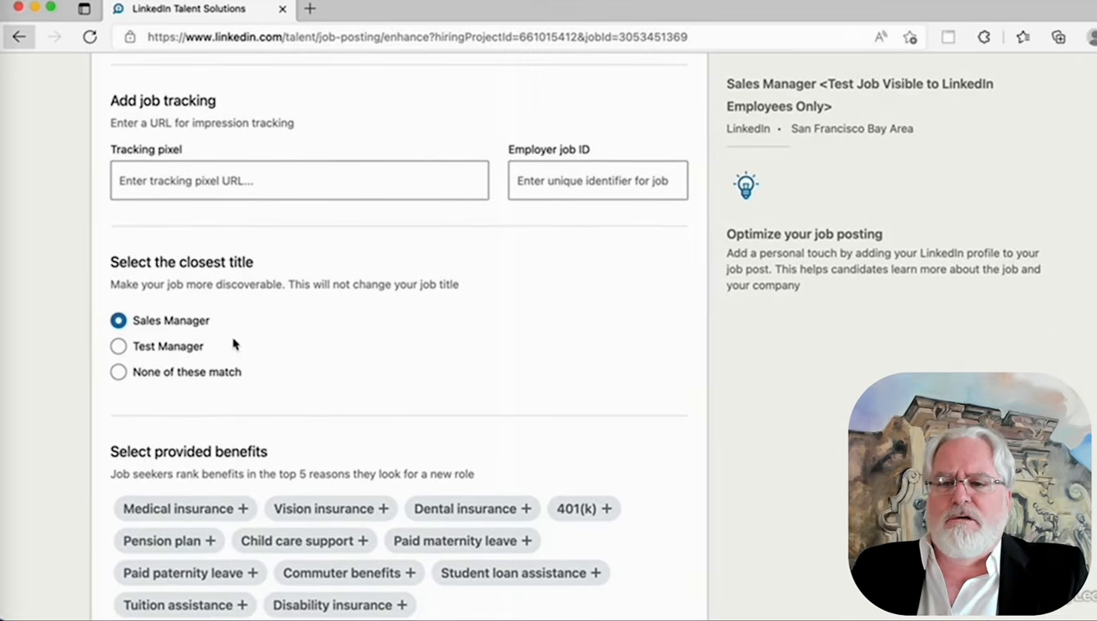
{"action": "scroll", "coordinate": [233, 345], "scroll_direction": "down", "scroll_amount": 10}
{"action": "scroll", "coordinate": [233, 345], "scroll_direction": "up", "scroll_amount": 1}
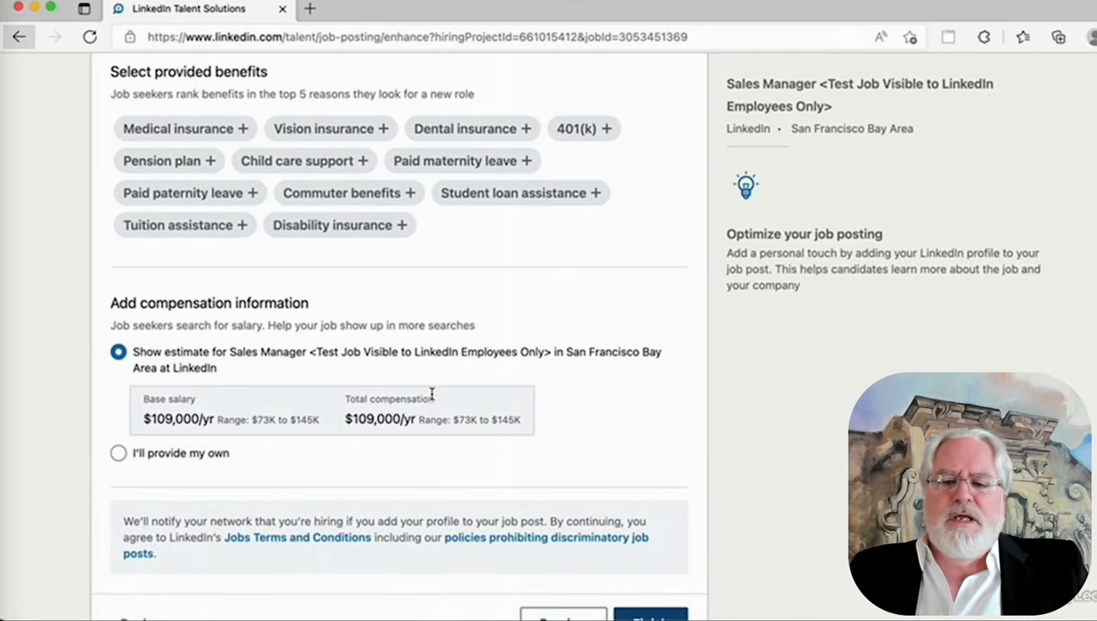
{"action": "scroll", "coordinate": [431, 394], "scroll_direction": "down", "scroll_amount": 1}
{"action": "scroll", "coordinate": [431, 394], "scroll_direction": "down", "scroll_amount": 1}
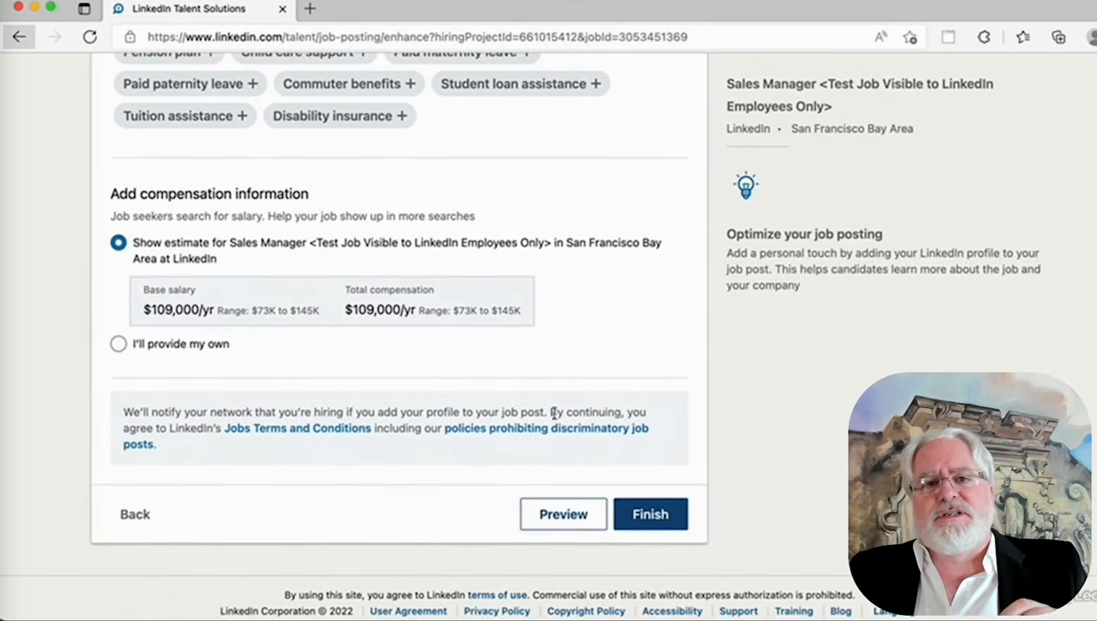
- Preview the job post once more, close the preview and finish the posting setup
{"action": "left_click", "coordinate": [563, 515]}
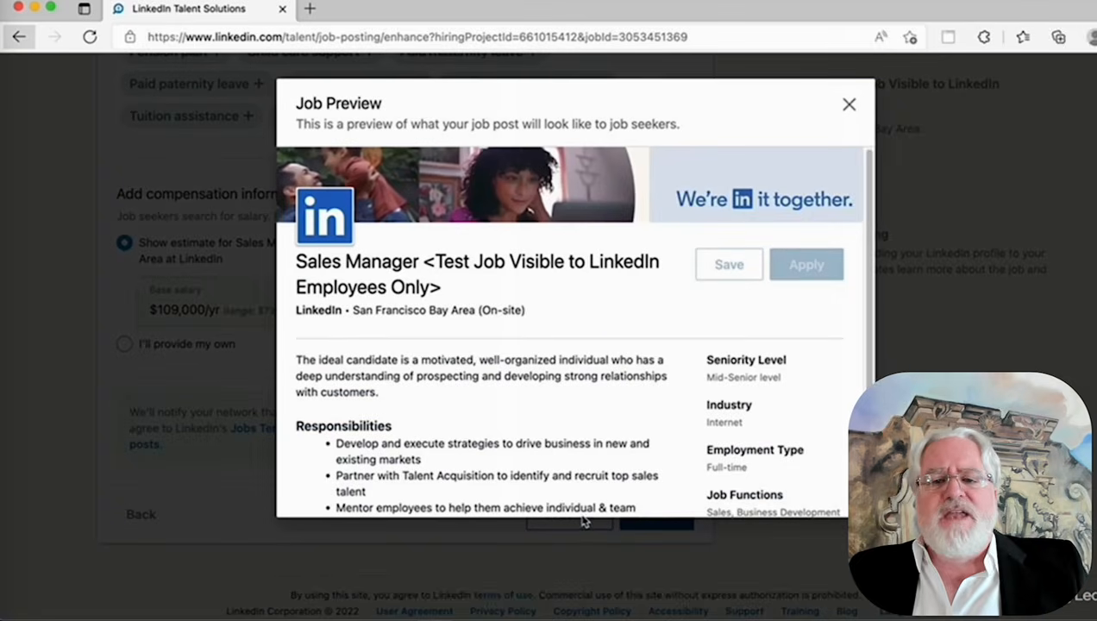
{"action": "left_click_drag", "start_coordinate": [870, 294], "coordinate": [873, 272]}
{"action": "left_click", "coordinate": [849, 104]}
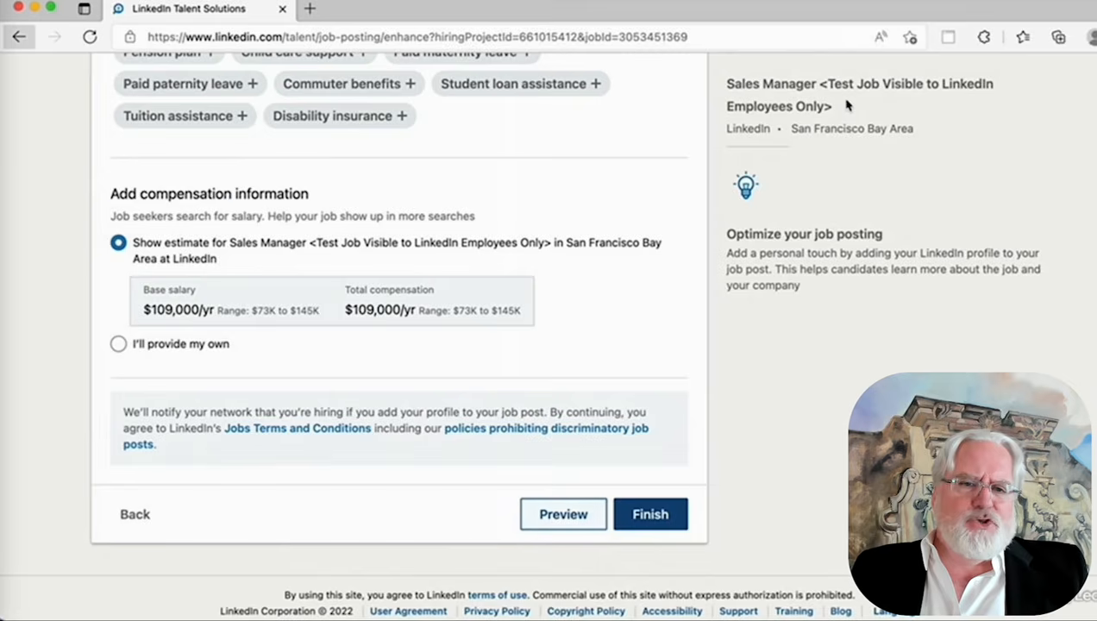
{"action": "left_click", "coordinate": [666, 518]}
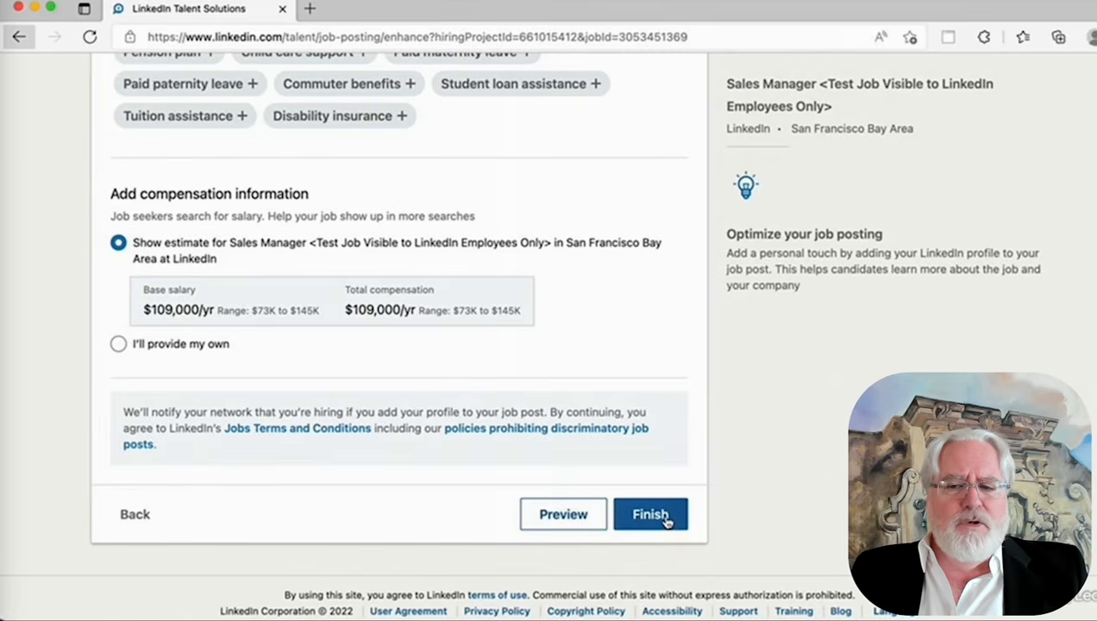